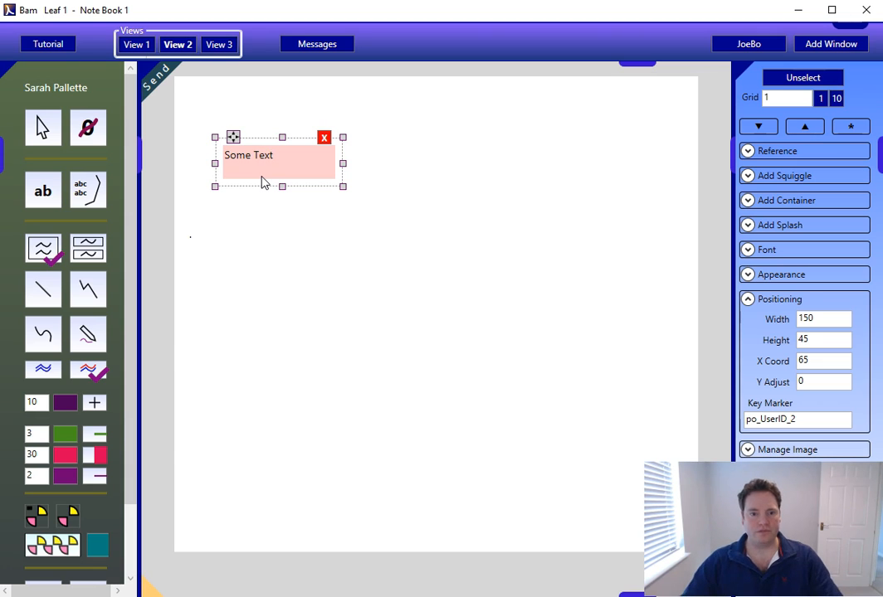
click(237, 213)
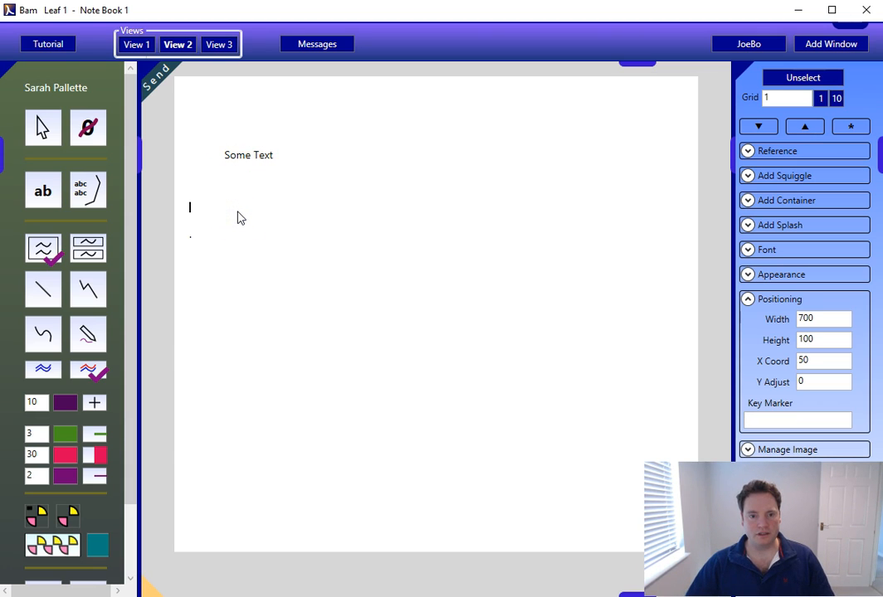
click(240, 161)
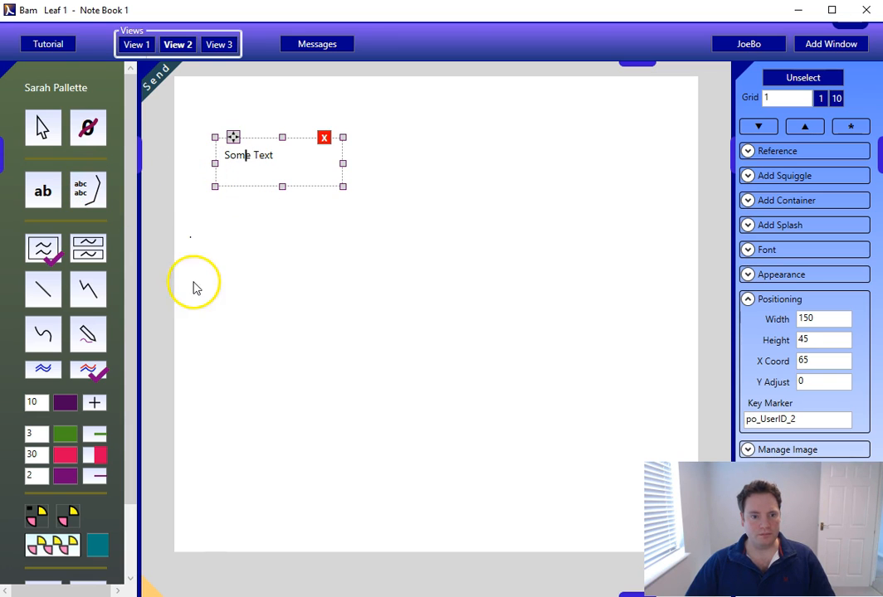
click(190, 247)
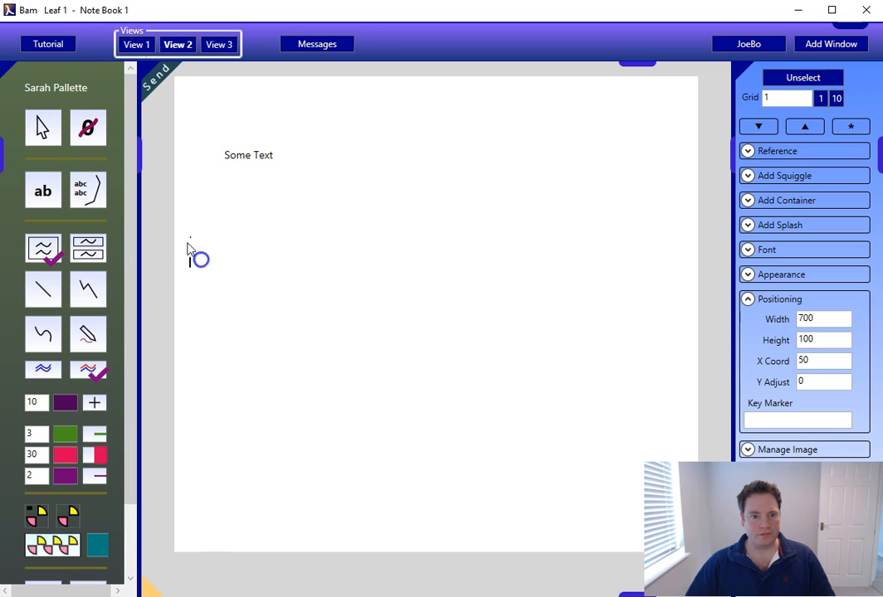
Add a bordered text box about 232 wide and 143 high beside the existing text, containing "Some Text".
click(93, 193)
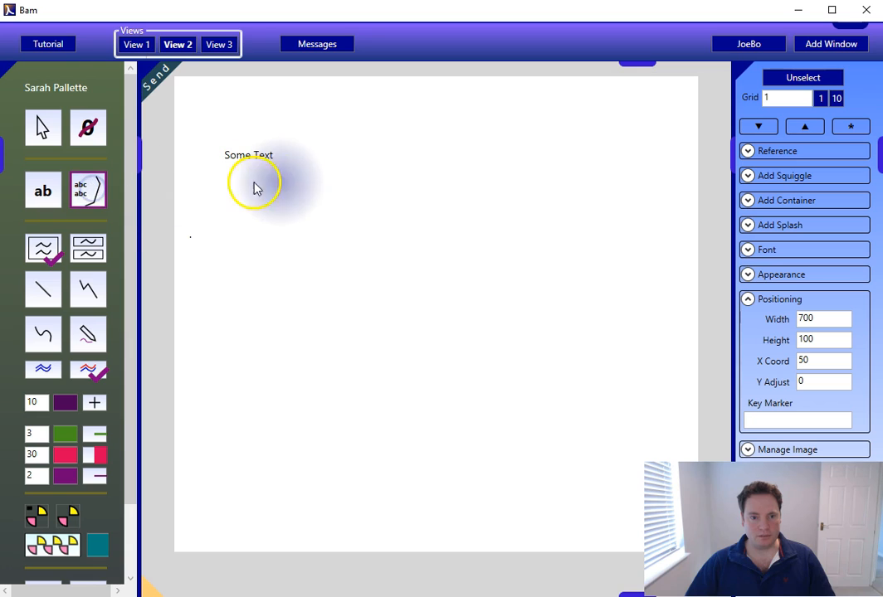
click(376, 149)
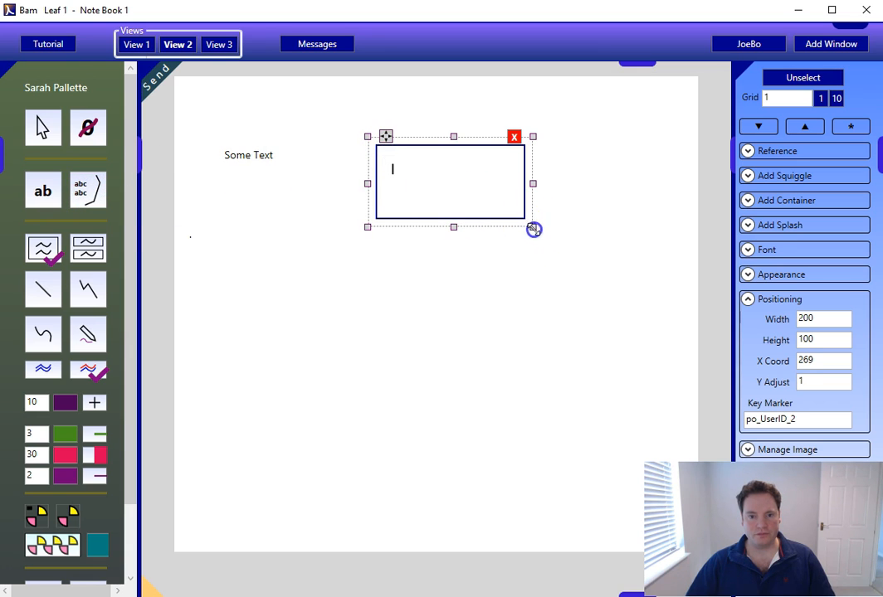
drag(534, 229, 556, 260)
click(452, 221)
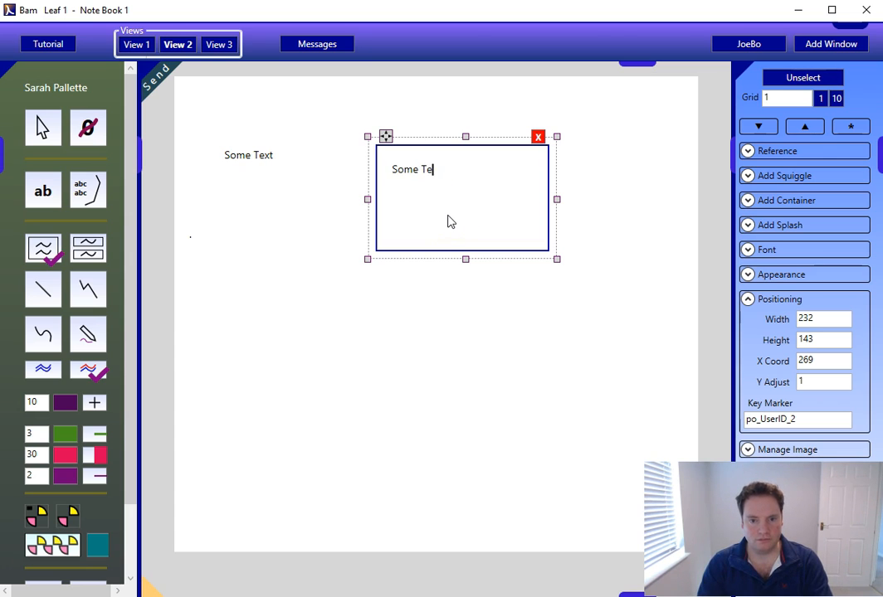
click(473, 210)
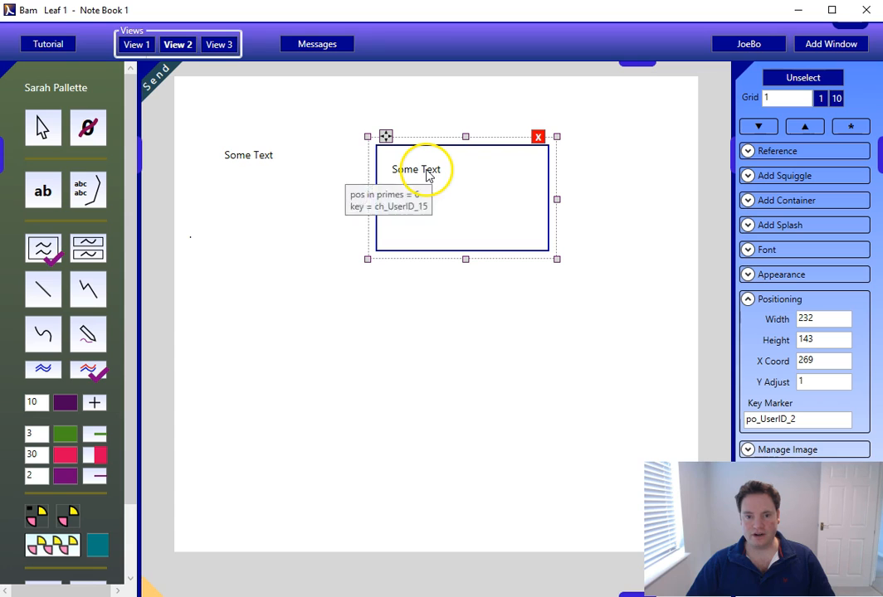
Fill the background of the new bordered text box with a salmon pink colour.
click(790, 277)
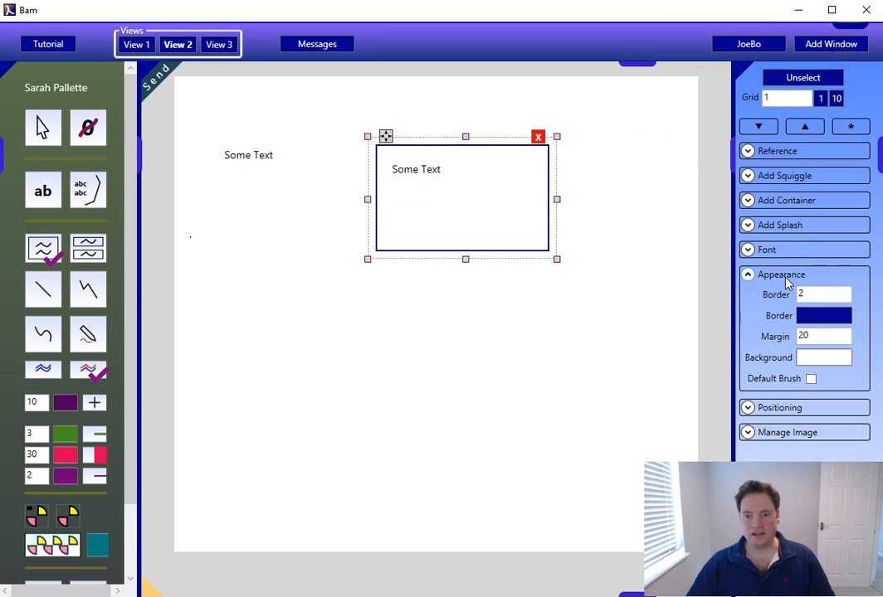
click(821, 362)
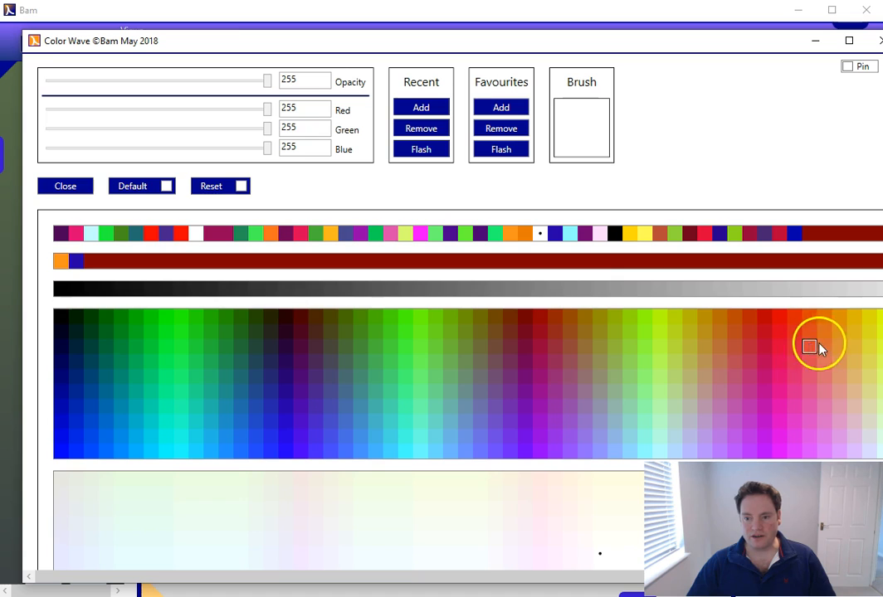
click(836, 394)
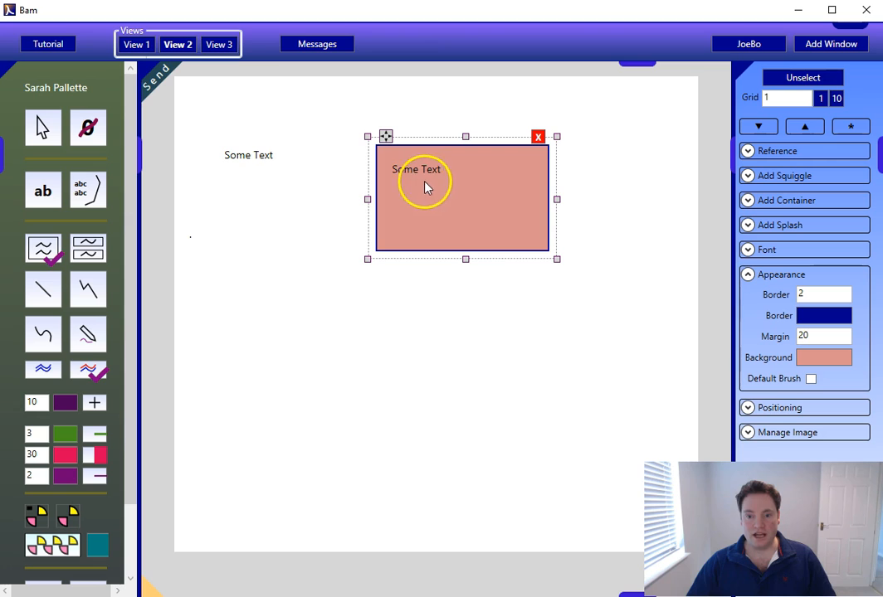
Set the salmon box's border thickness to 10 and its border colour to RGB 72, 72, 170.
click(788, 297)
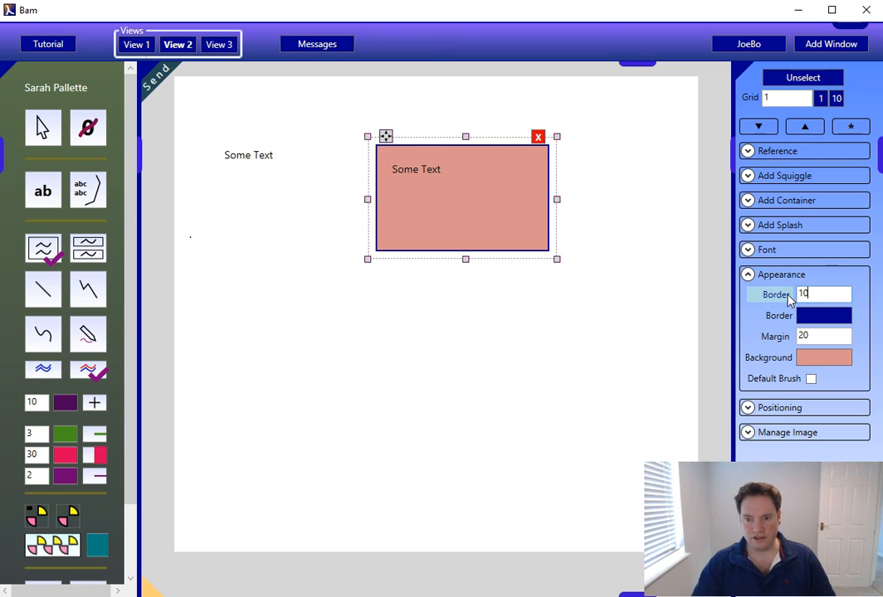
key(Return)
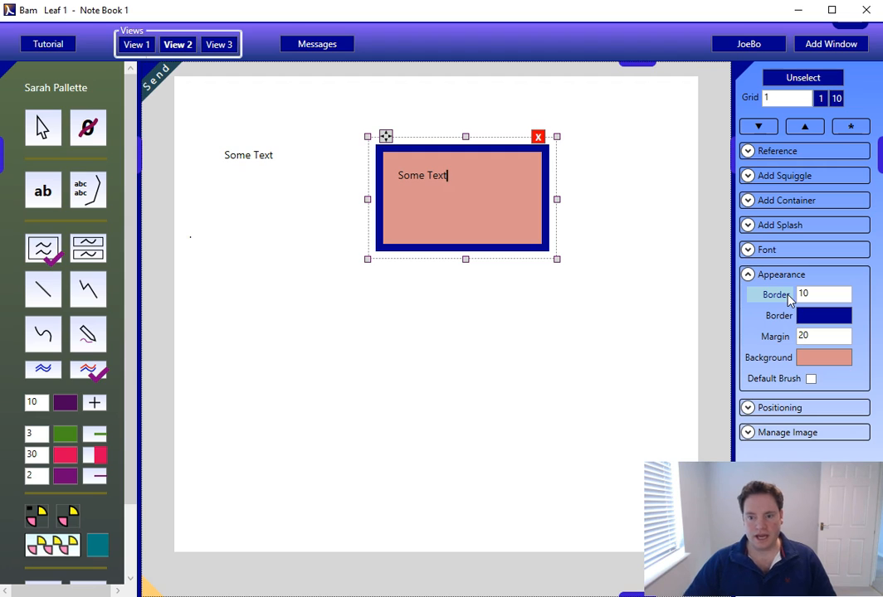
click(802, 317)
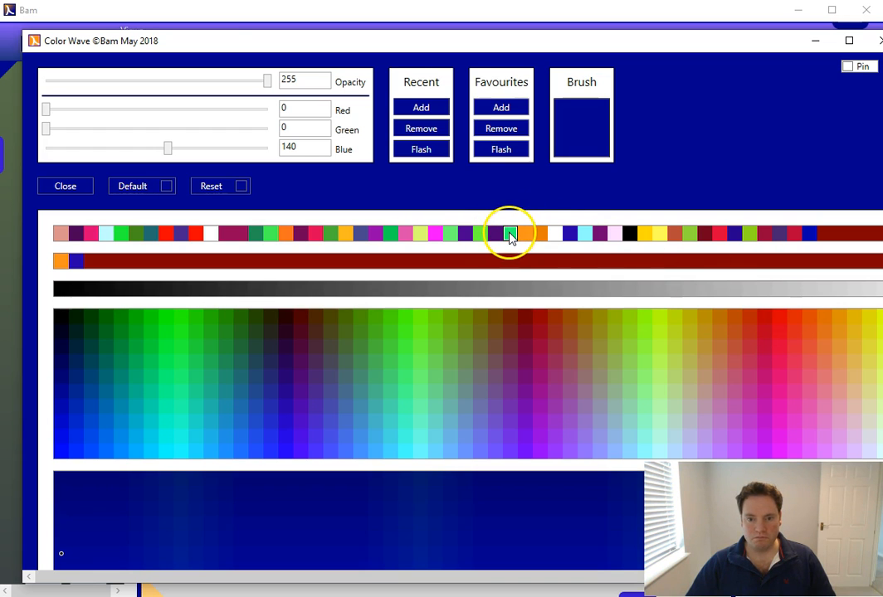
click(330, 406)
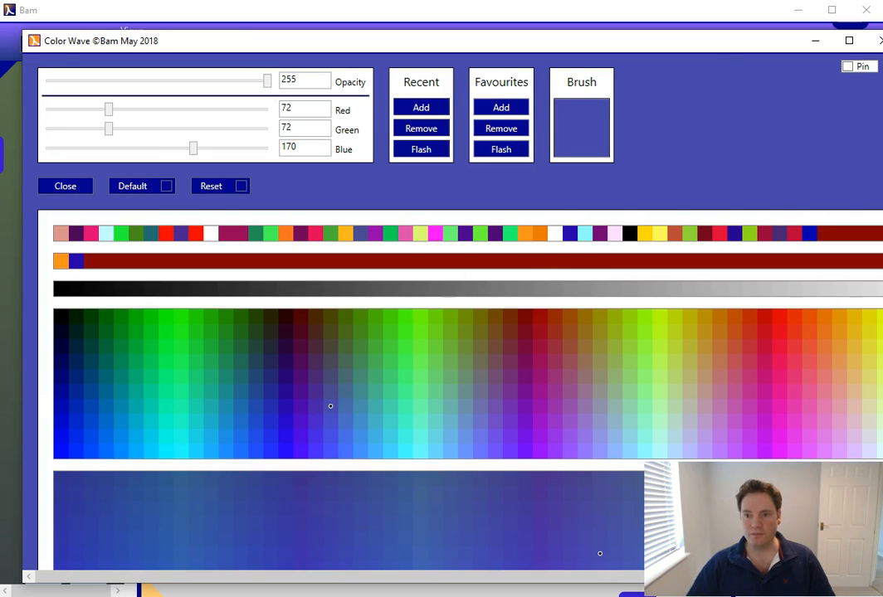
click(881, 41)
Place a second, empty text box of the same bordered type below the salmon box.
click(477, 360)
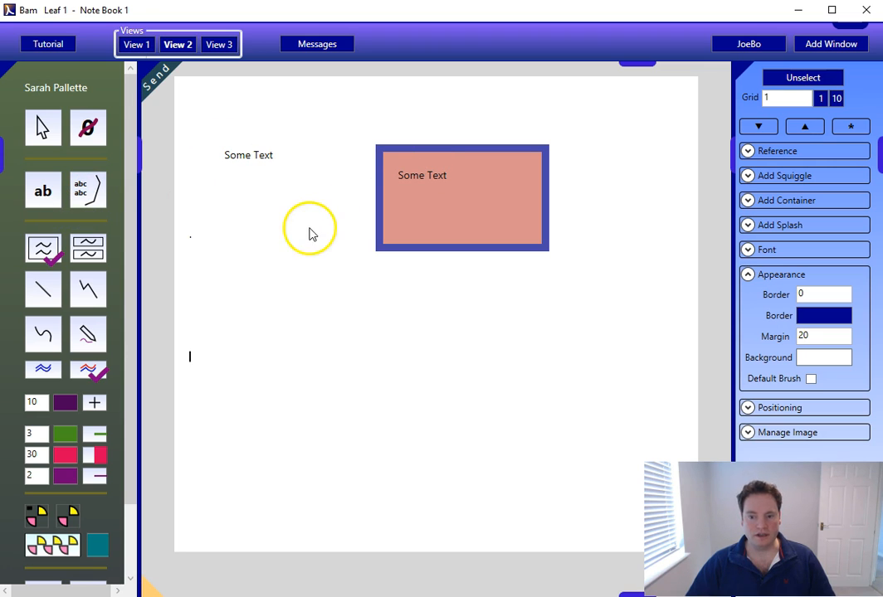
click(89, 192)
click(385, 292)
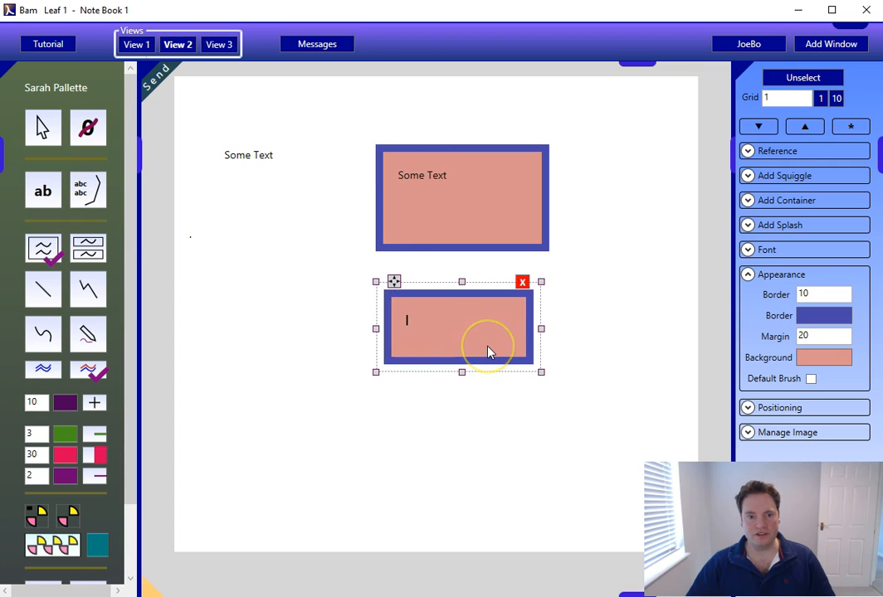
Add a plain text box below the borderless "Some Text" and enter "Some Plain" in it.
click(41, 191)
click(222, 204)
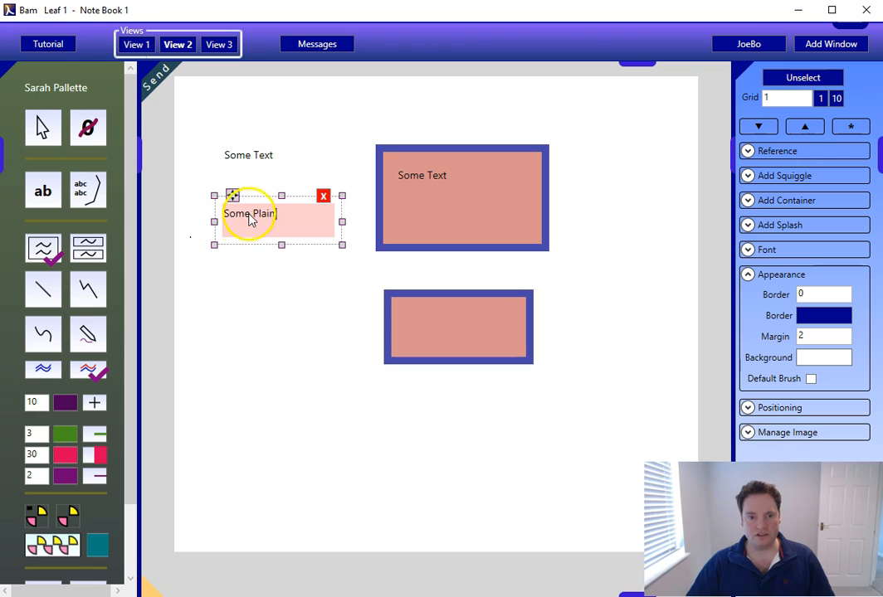
click(250, 214)
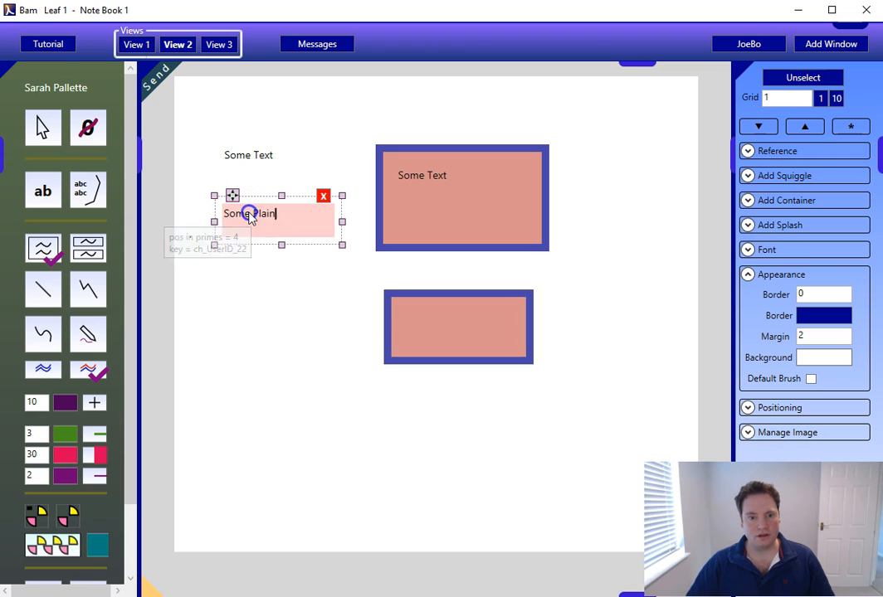
click(255, 251)
Give the "Some Plain" box a border of 3 and add another, empty plain text box below it.
click(259, 217)
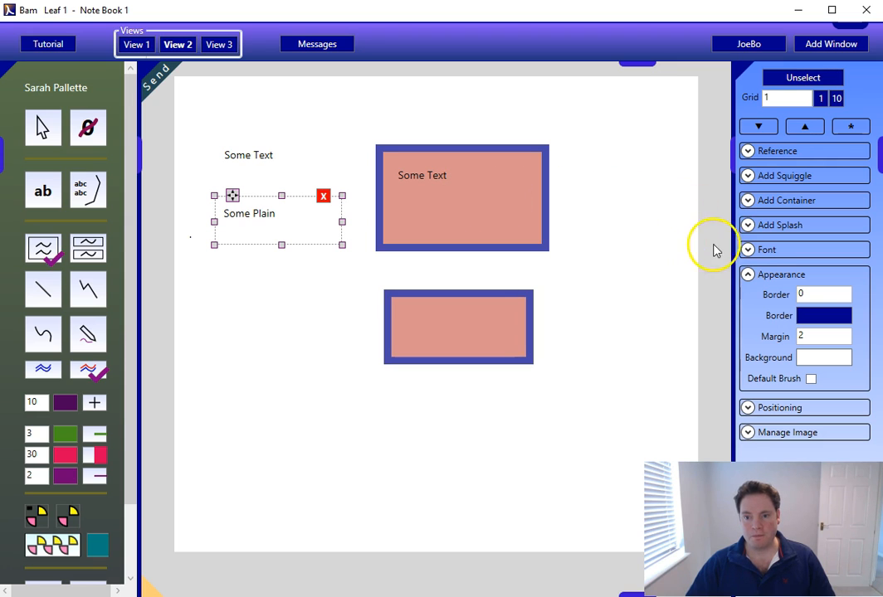
click(803, 296)
double_click(799, 299)
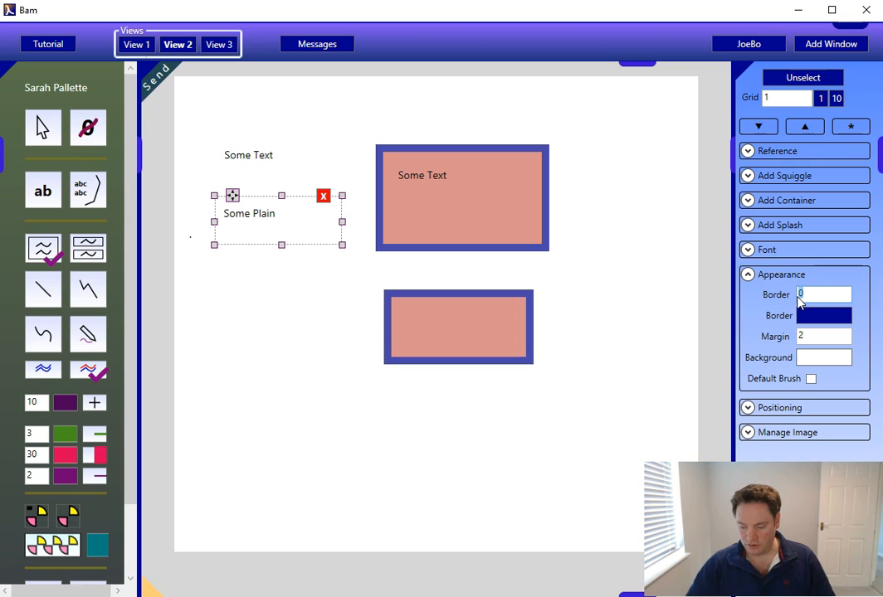
key(Return)
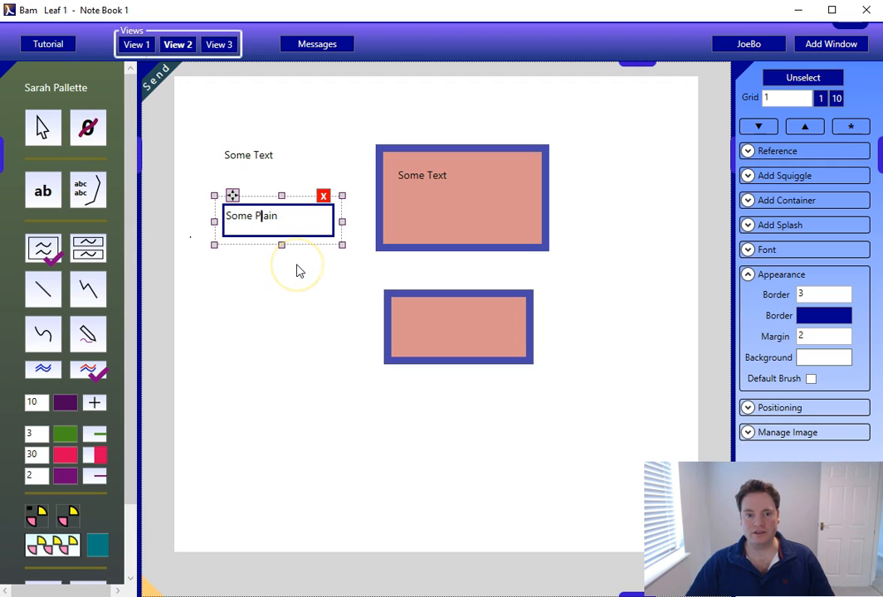
click(45, 191)
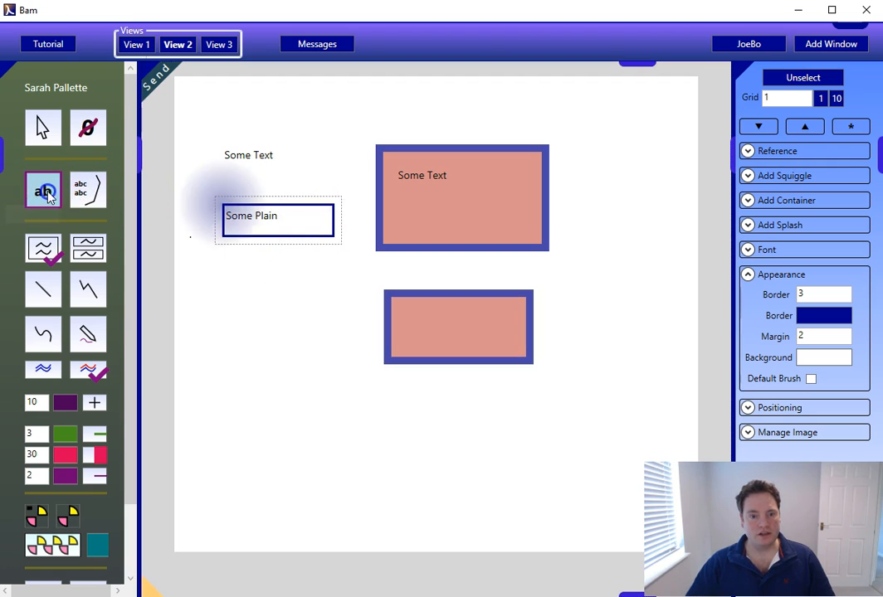
click(227, 289)
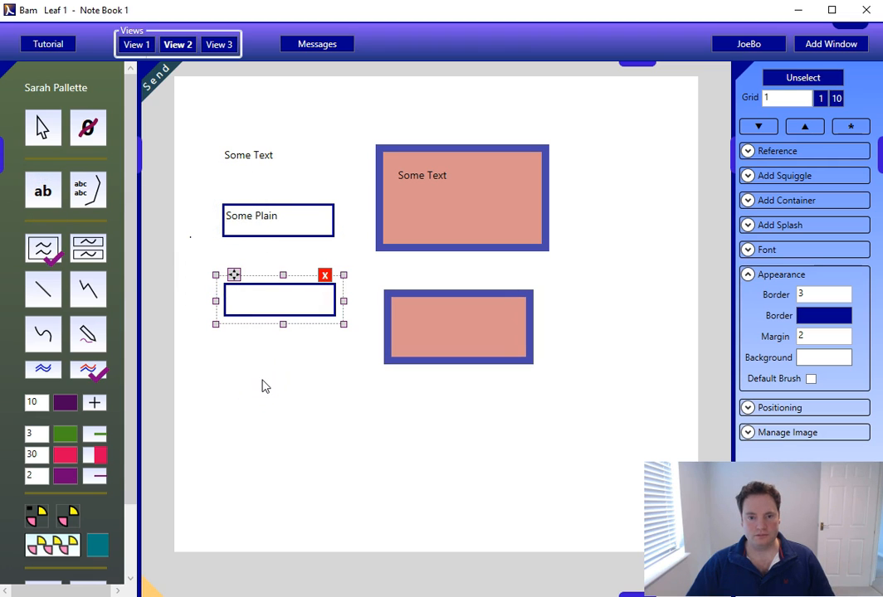
Delete the empty salmon text box from the page.
click(479, 319)
click(522, 283)
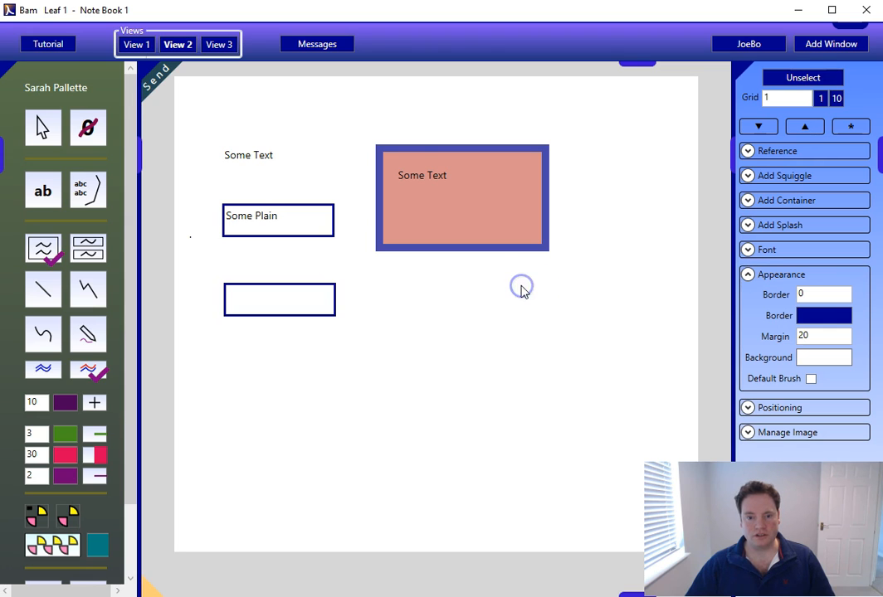
Move the salmon box towards the page's upper right and enlarge the empty bordered plain box into a large frame.
click(448, 171)
drag(420, 164, 527, 130)
click(274, 308)
drag(341, 324, 463, 441)
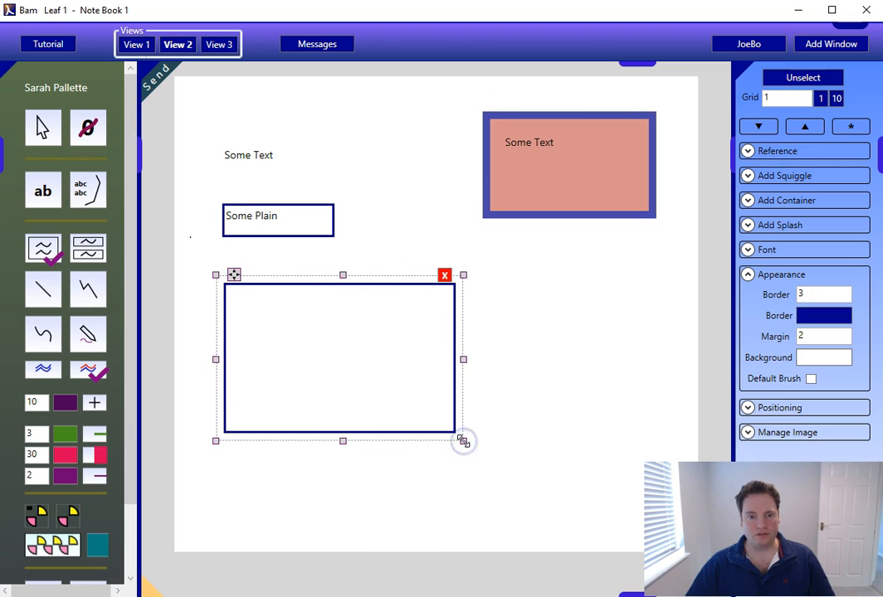
Move the "Some Plain" box into the large empty frame and shift the frame slightly up and to the right.
click(261, 220)
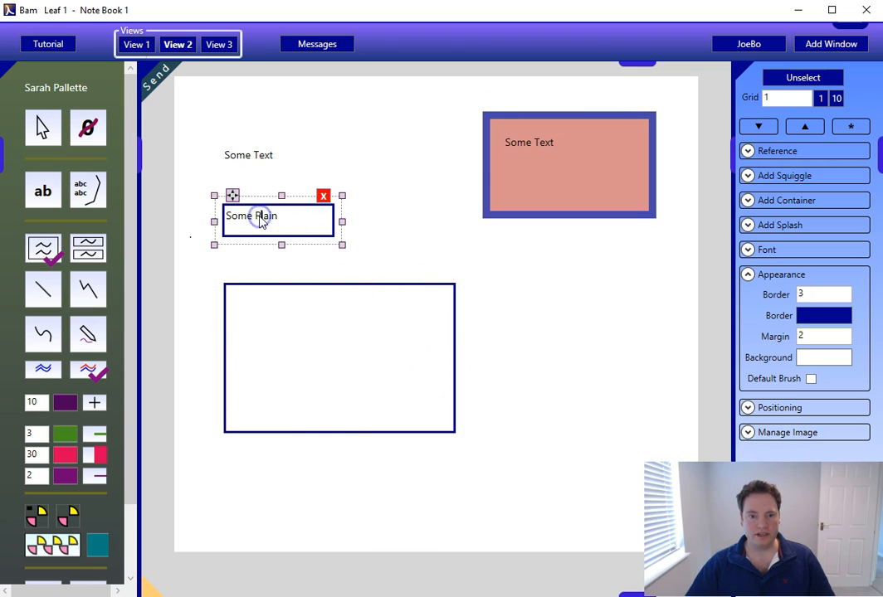
click(251, 232)
drag(239, 203, 256, 236)
drag(231, 199, 275, 259)
click(337, 398)
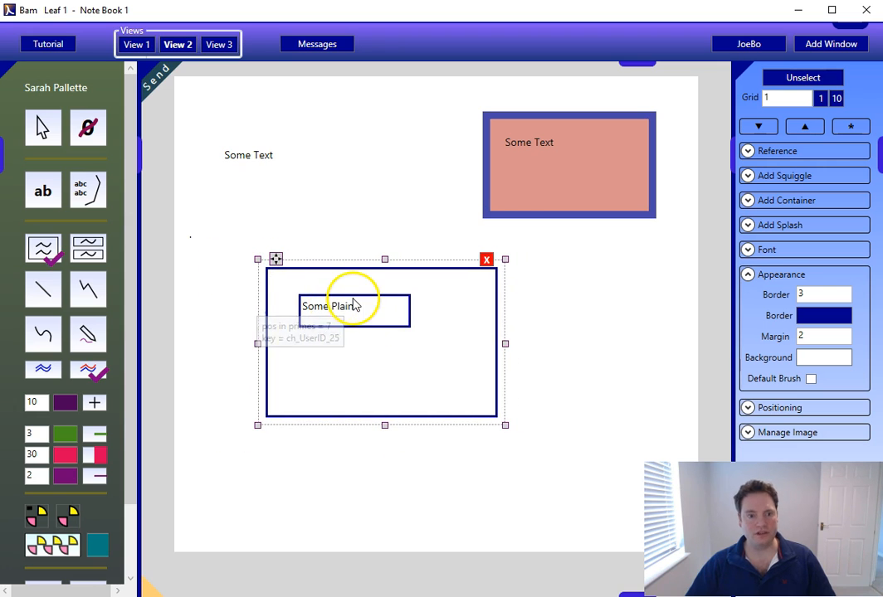
Draw a thick purple freehand squiggle inside the large frame, below the "Some Plain" box.
click(87, 332)
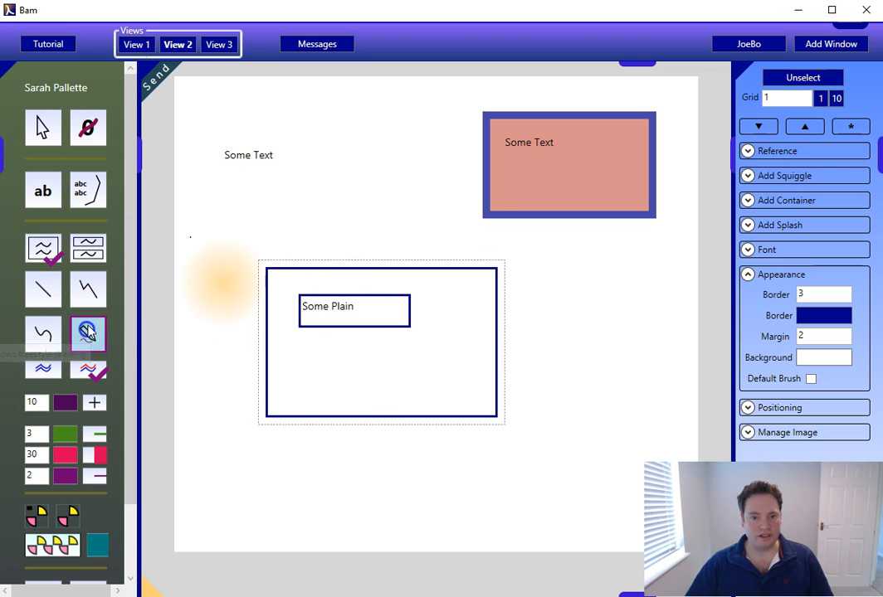
drag(312, 347, 305, 380)
mouse_move(360, 375)
mouse_down()
mouse_move(425, 354)
mouse_move(469, 356)
mouse_up()
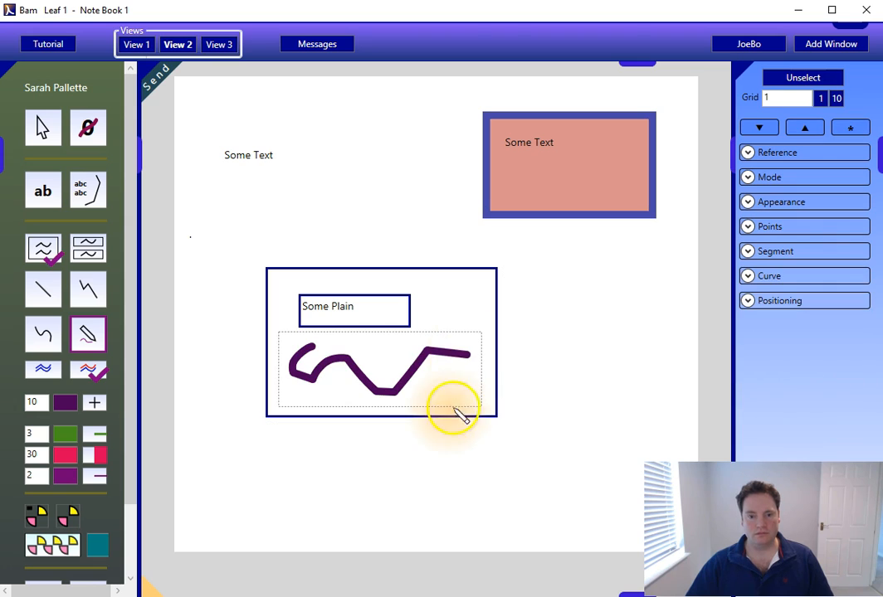
click(443, 300)
click(435, 281)
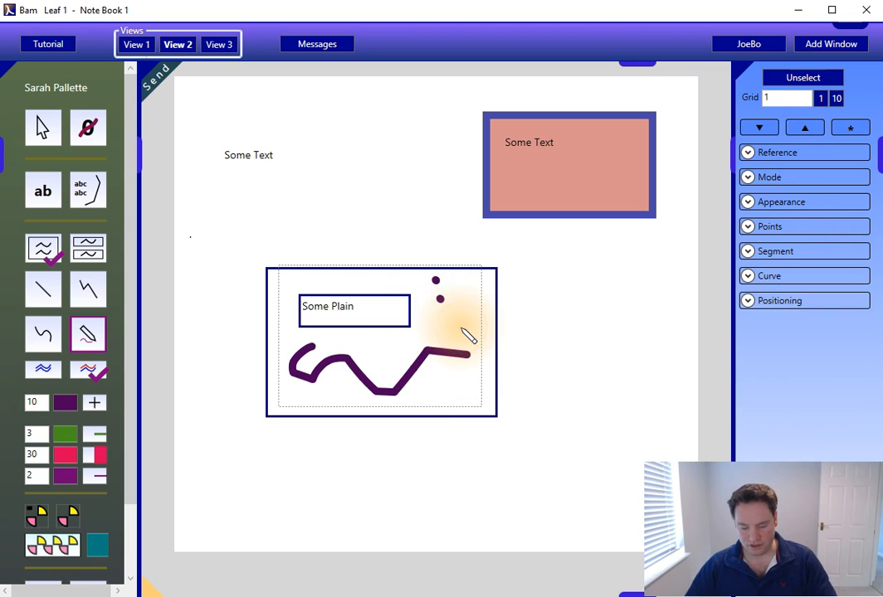
key(ctrl+z)
key(ctrl+z)
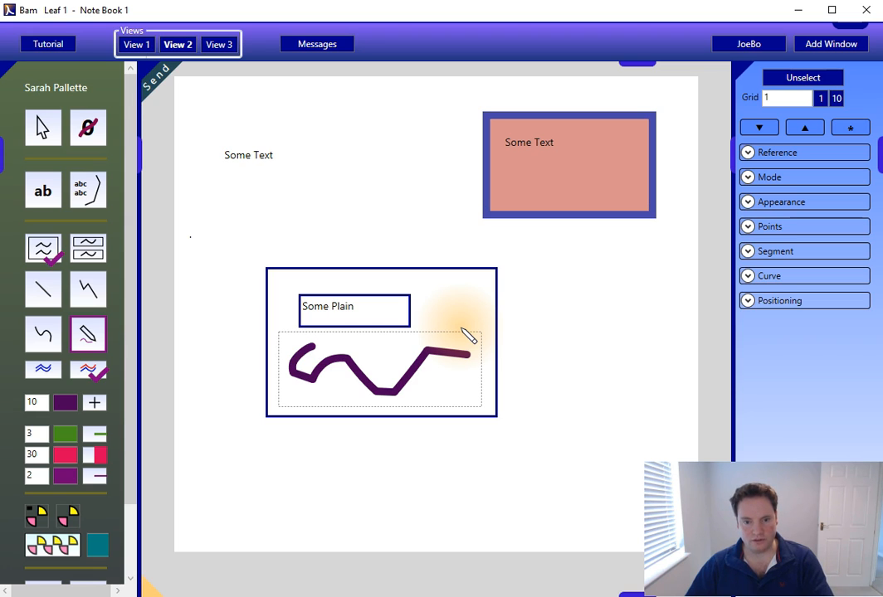
Leave freehand drawing and move the large frame with its contents to the lower left of the page.
right_click(461, 329)
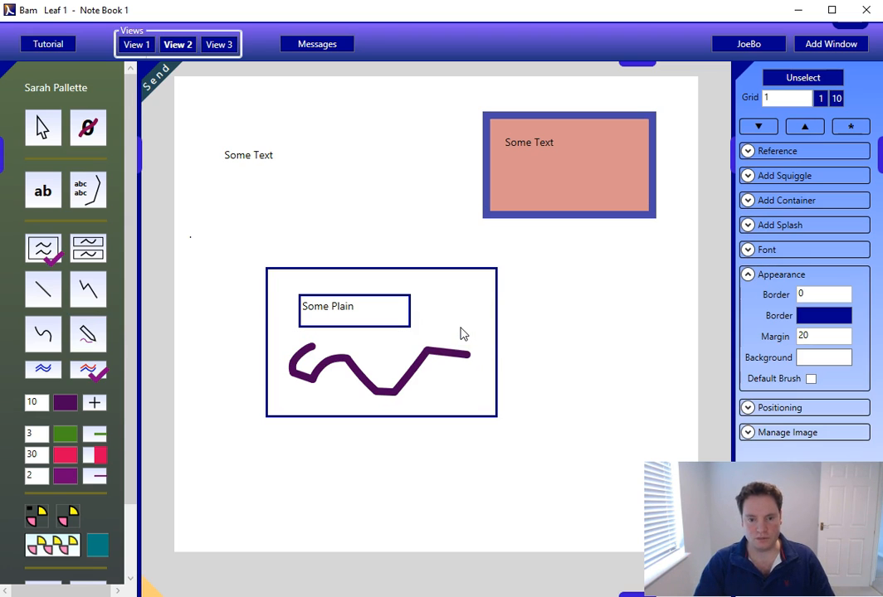
click(426, 307)
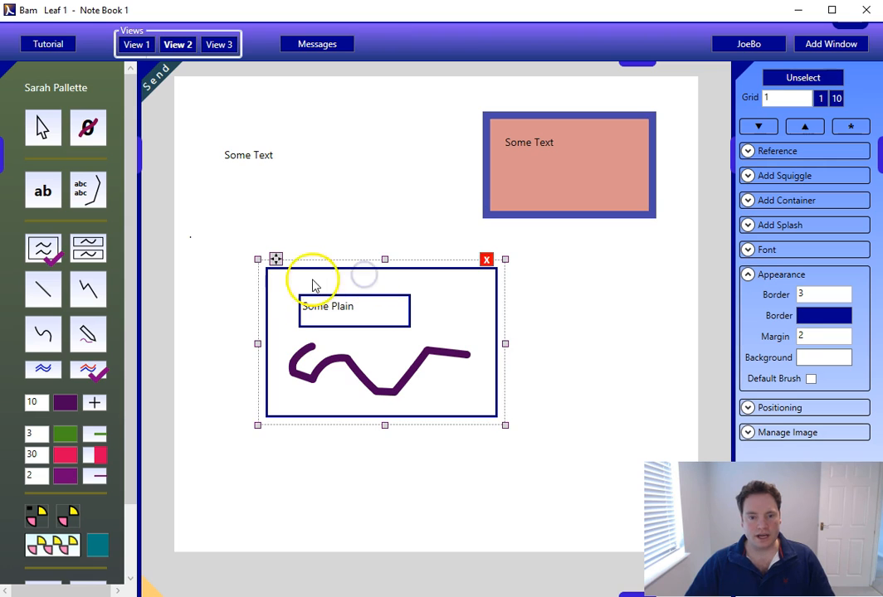
drag(279, 266, 230, 361)
Move the salmon "Some Text" box to the left and enlarge it to roughly the size of the large frame or more.
click(578, 172)
drag(490, 101, 398, 96)
drag(572, 222, 652, 321)
Move the large frame with its squiggle beneath the salmon box and reduce its background opacity to 30.
click(367, 370)
drag(227, 357, 298, 342)
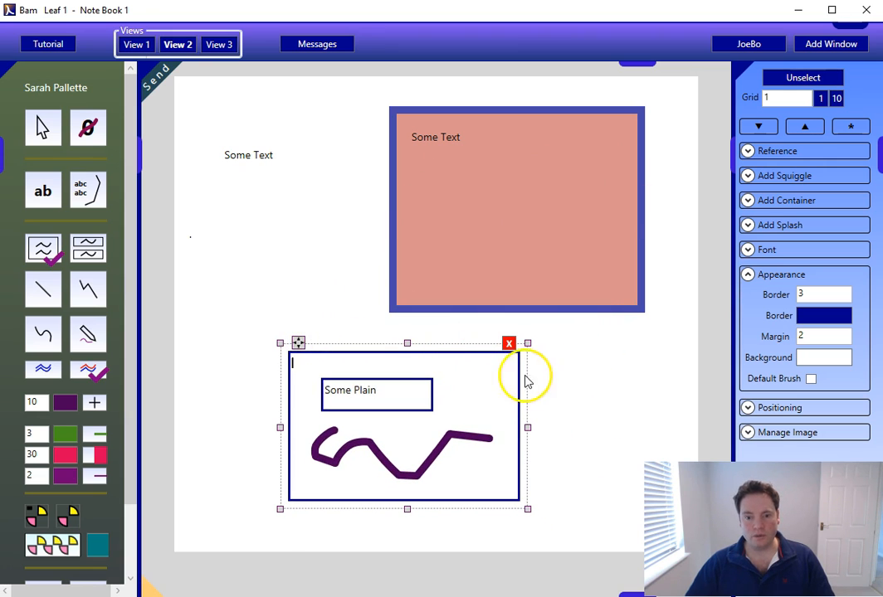
click(803, 359)
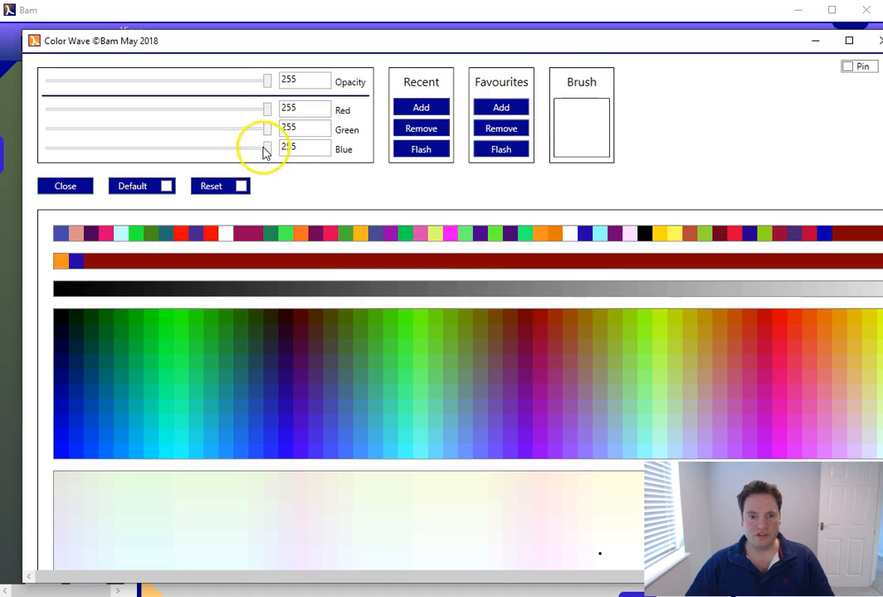
drag(268, 83, 179, 86)
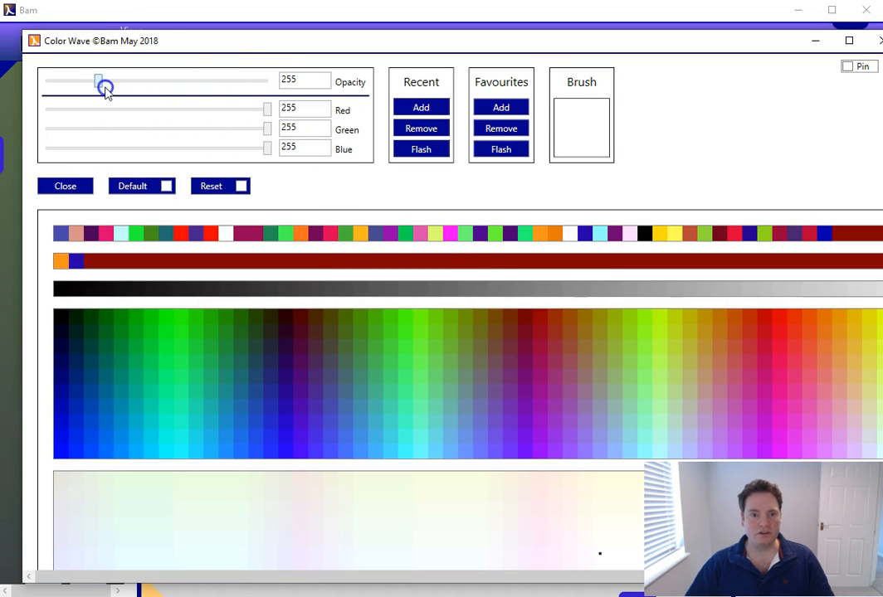
drag(47, 87, 47, 87)
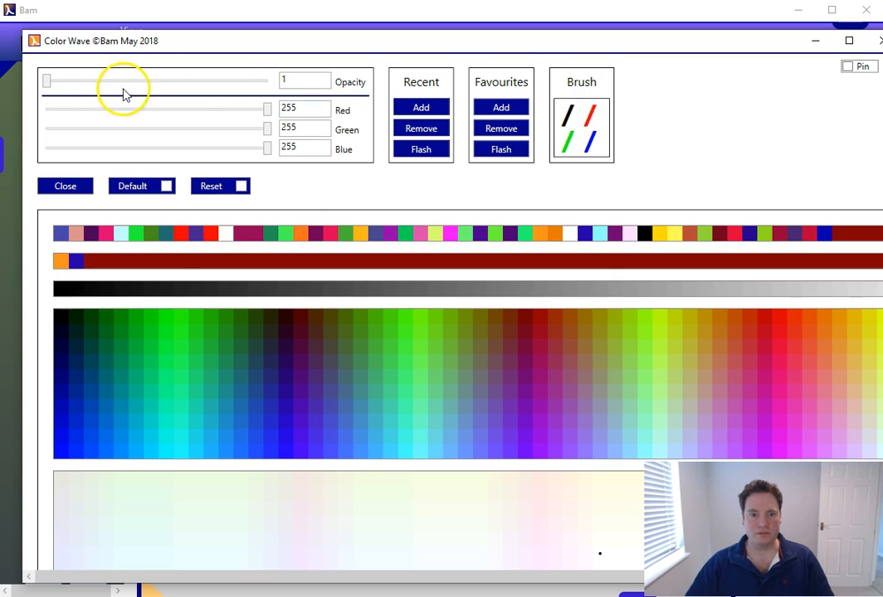
click(48, 87)
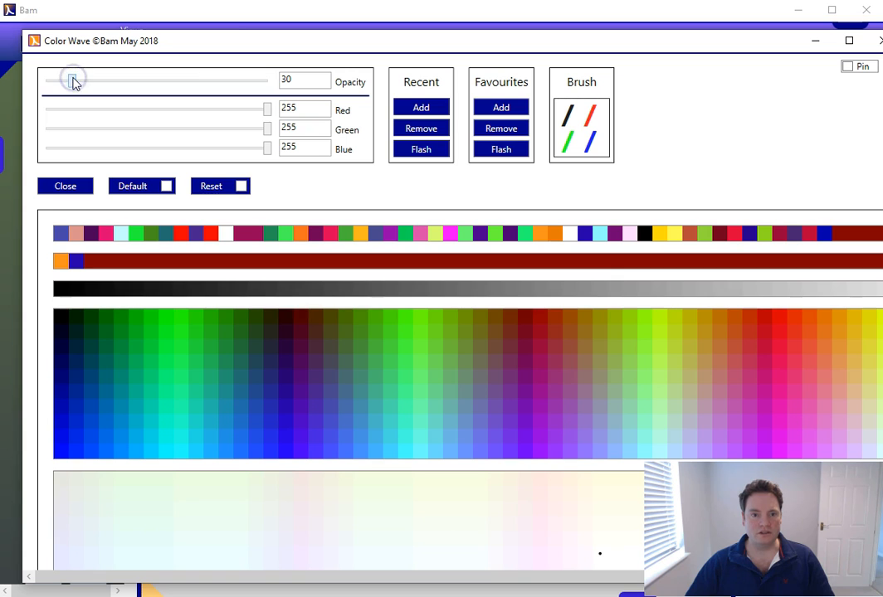
click(877, 40)
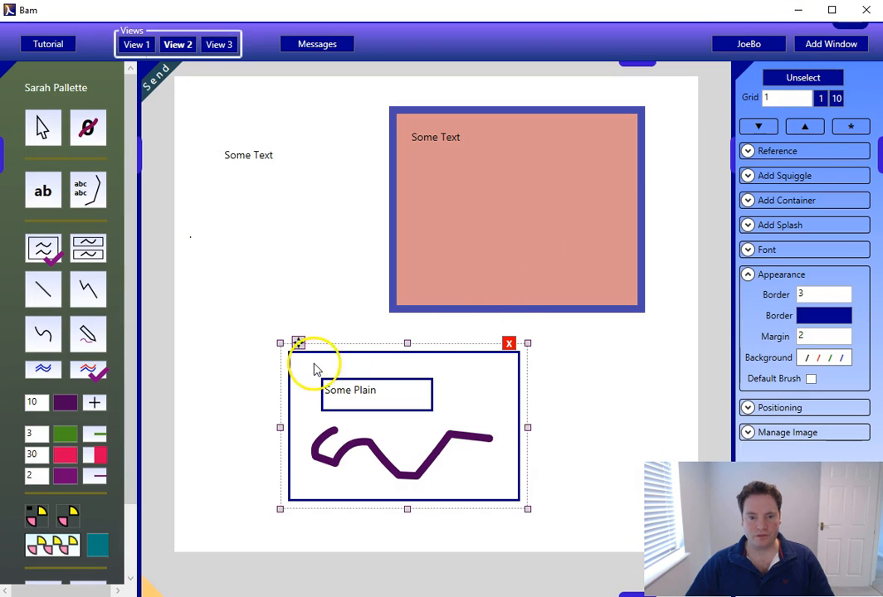
Move the large frame over the salmon box and back to the lower page area, and enlarge it slightly.
drag(302, 348, 413, 145)
click(280, 301)
drag(415, 150, 272, 332)
drag(500, 499, 552, 514)
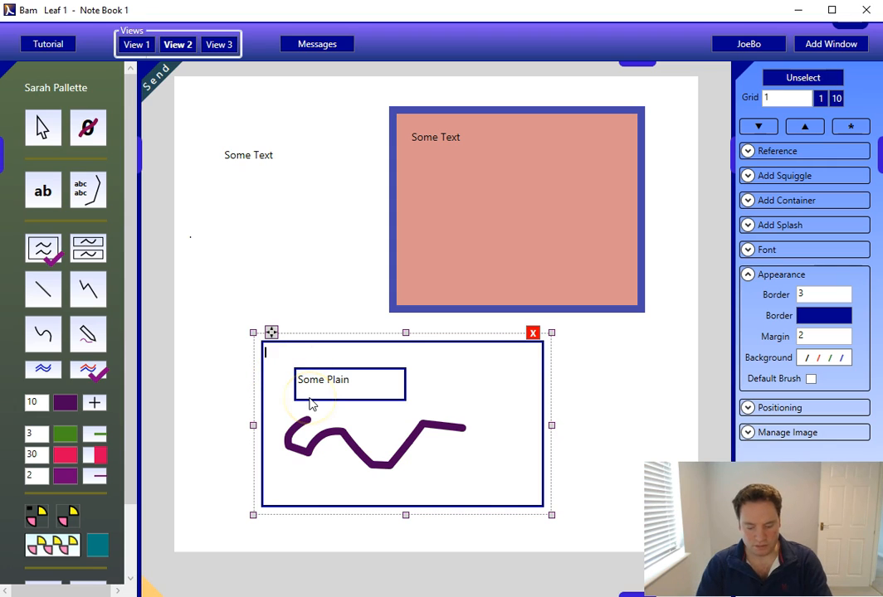
Enter "Some Text" in the large frame with single "f" lines beneath it, and nudge the squiggle slightly up and left.
text(Some Text)
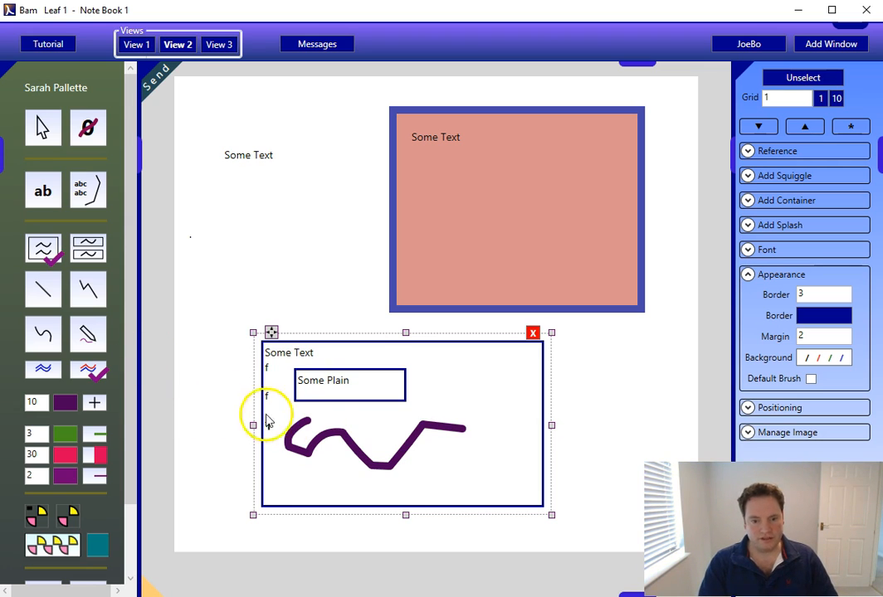
click(331, 435)
mouse_move(291, 405)
mouse_down()
mouse_move(303, 384)
mouse_move(290, 403)
mouse_up()
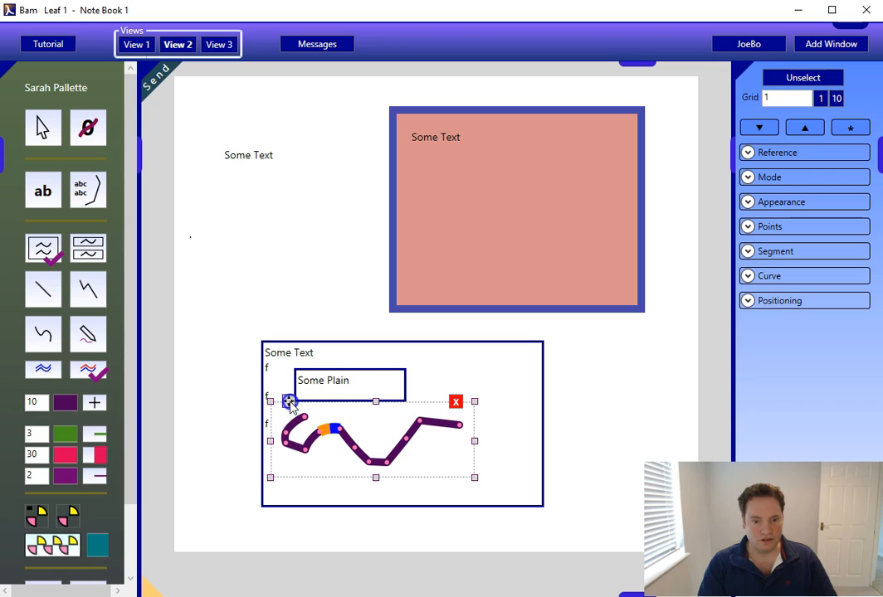
Insert two extra blank lines between the first and second "f" lines in the large frame.
click(283, 387)
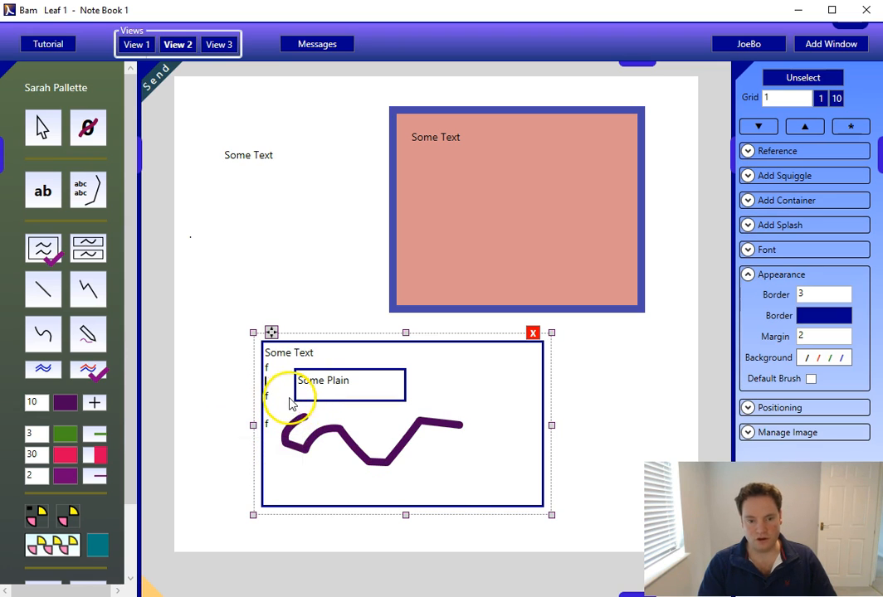
key(Return)
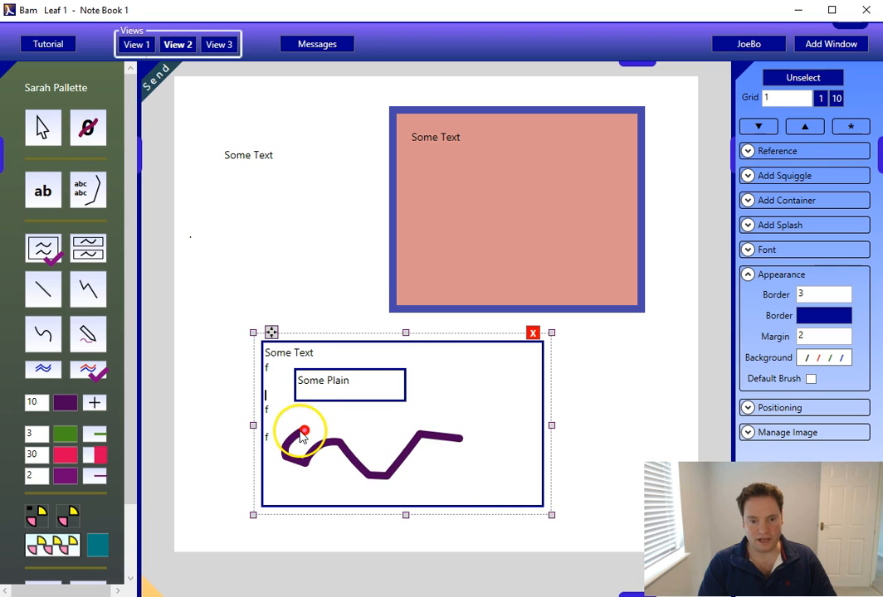
key(Return)
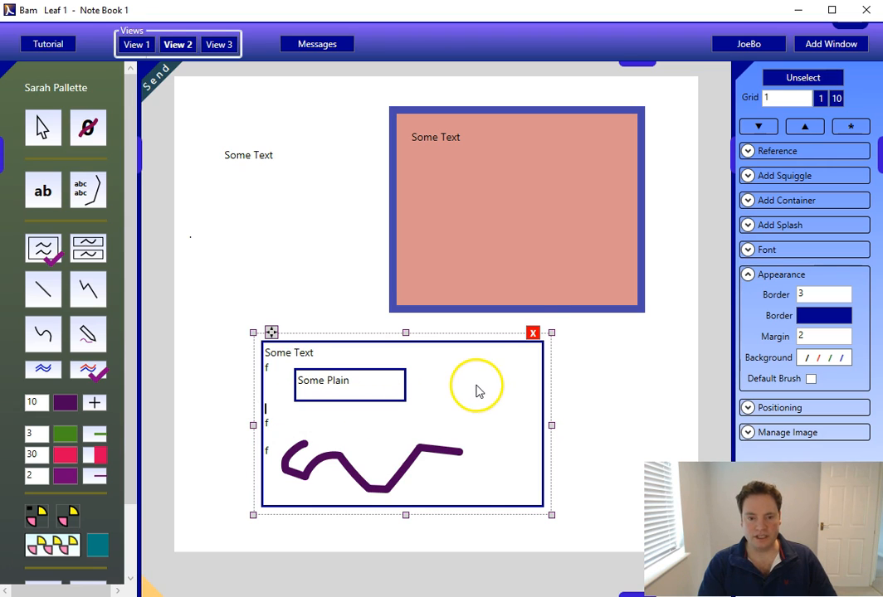
Delete the large frame with its contents and undo the deletion.
click(532, 334)
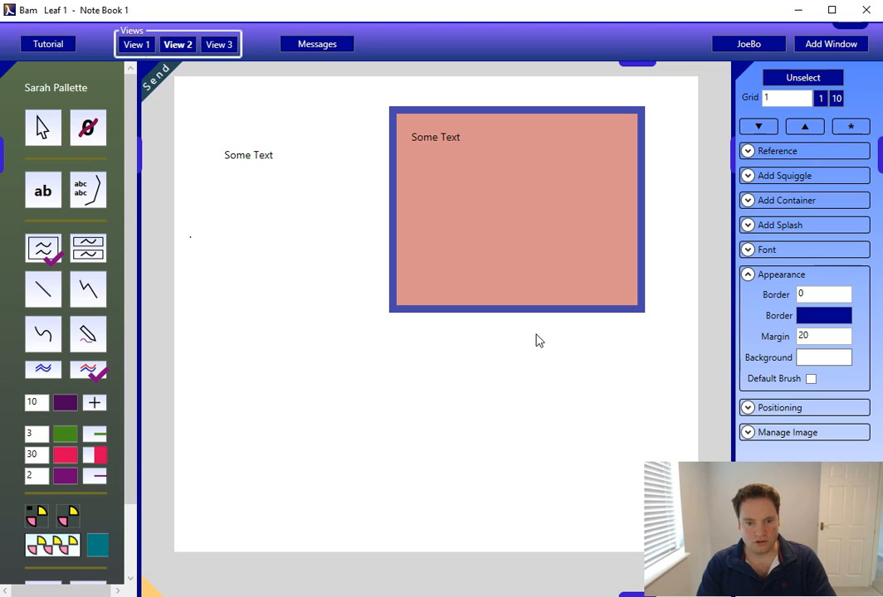
key(ctrl+z)
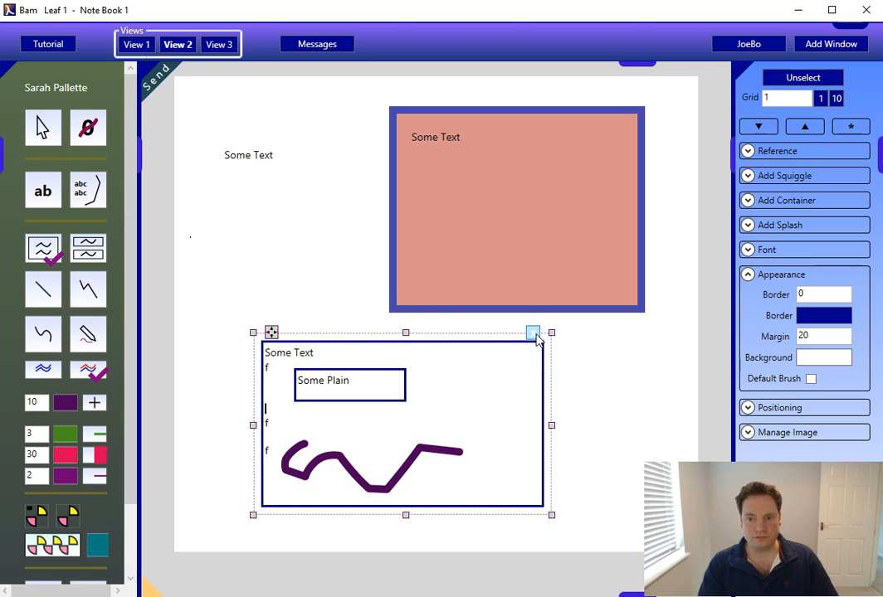
click(204, 103)
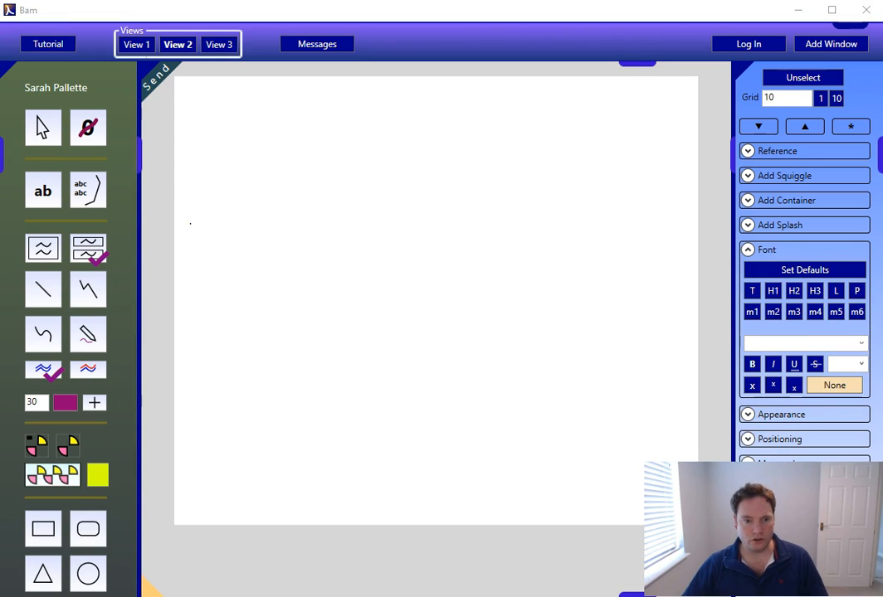
Add a small bordered text box in the upper left area of the blank page and enter "Hi" in it.
click(82, 196)
click(264, 172)
mouse_move(421, 249)
mouse_down()
mouse_move(448, 263)
mouse_move(405, 250)
mouse_up()
click(288, 203)
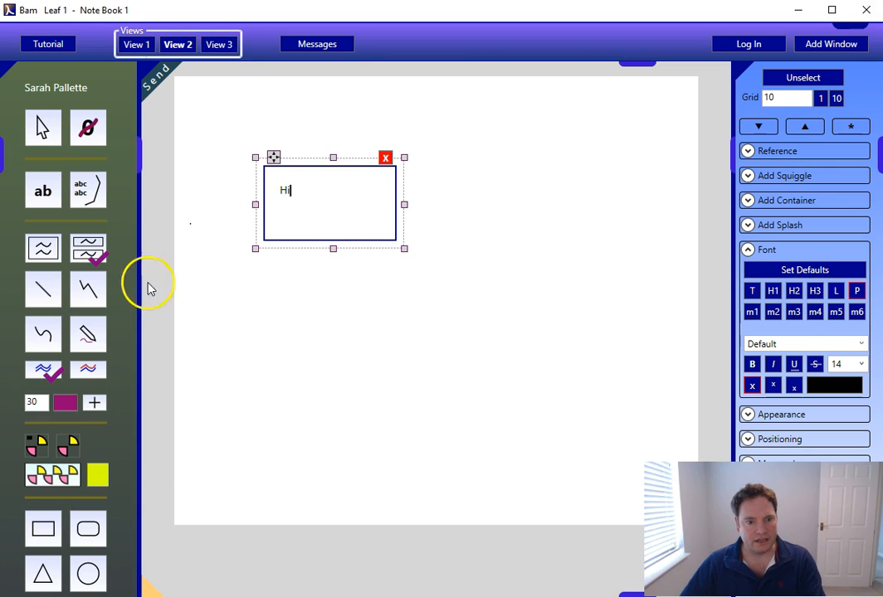
Draw a purple freehand squiggle with thickness 30 inside the "Hi" box.
click(87, 333)
click(240, 222)
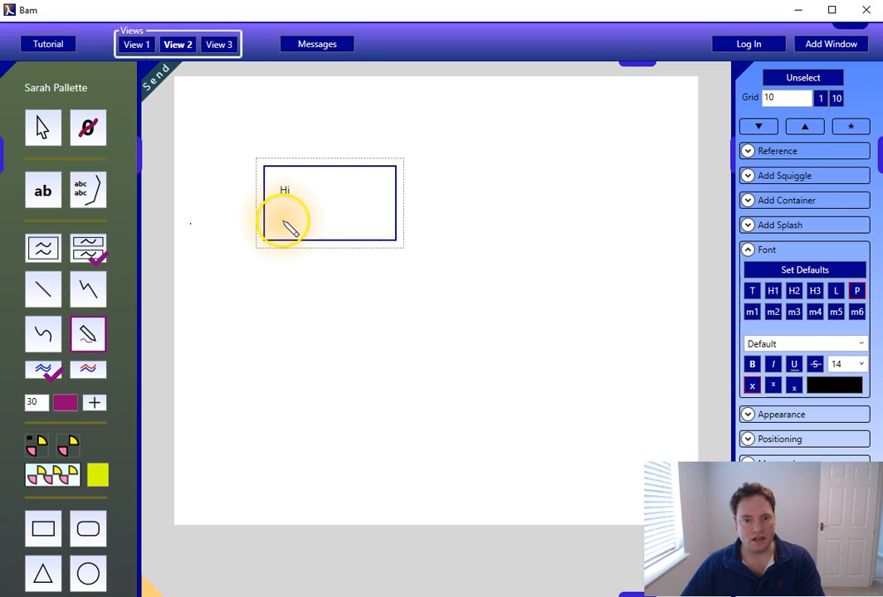
drag(288, 224, 290, 225)
drag(355, 196, 364, 197)
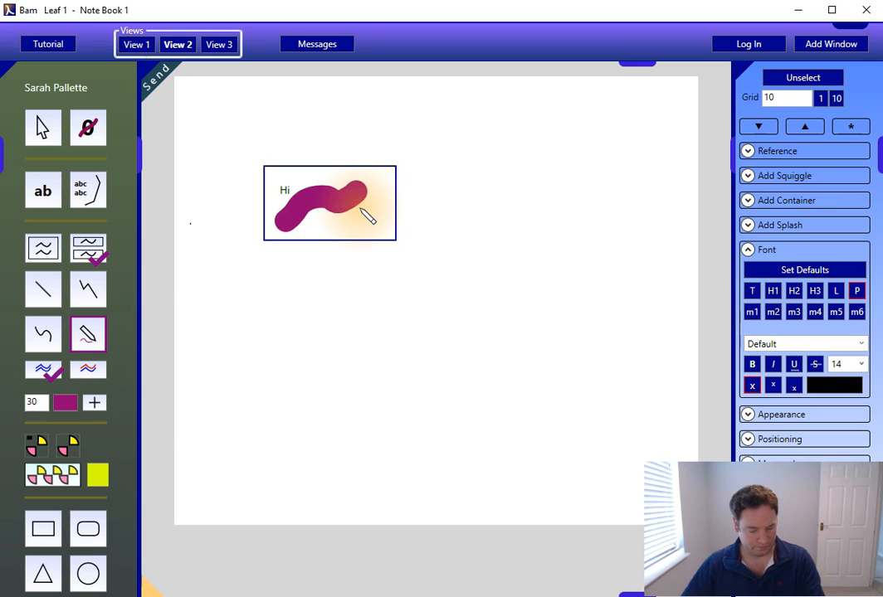
Nudge the "Hi" box slightly up and left, and place a duplicate of it with its squiggle directly below.
click(313, 170)
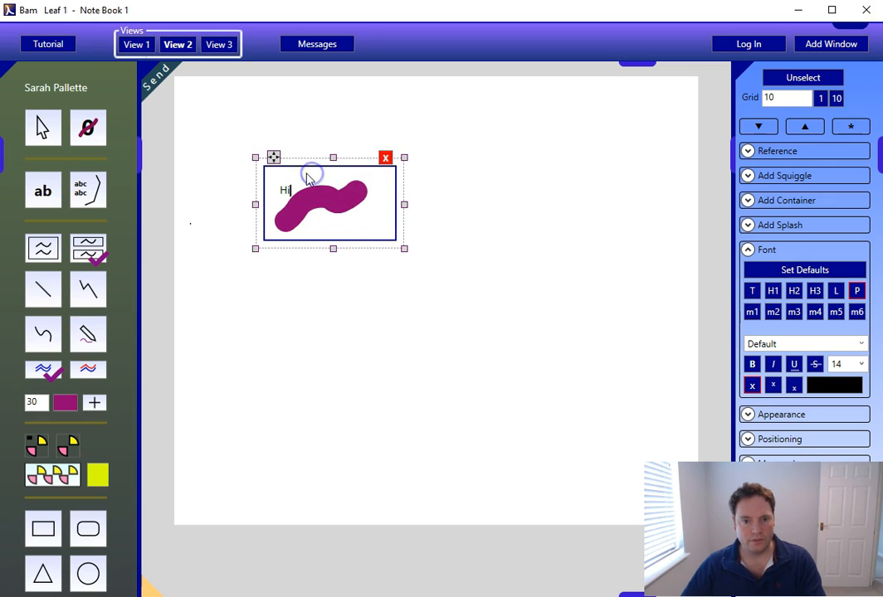
mouse_move(274, 164)
mouse_down()
mouse_move(280, 173)
mouse_move(271, 159)
mouse_up()
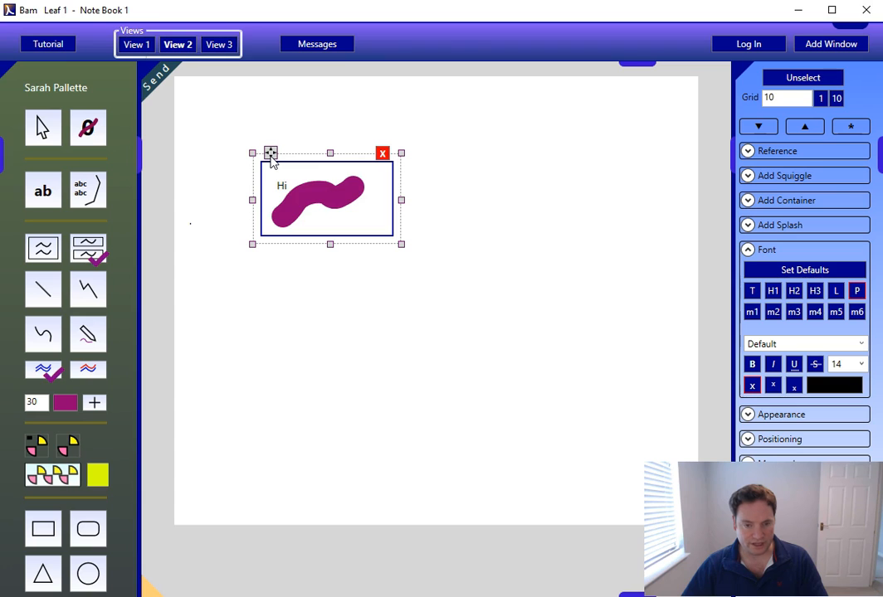
drag(270, 158, 278, 266)
click(465, 209)
Add a large empty bordered text box to the right of the two "Hi" boxes.
click(91, 189)
click(443, 139)
drag(595, 219, 670, 356)
Move both "Hi" boxes into the large bordered box, one above the other.
click(292, 166)
drag(272, 152, 472, 144)
click(305, 274)
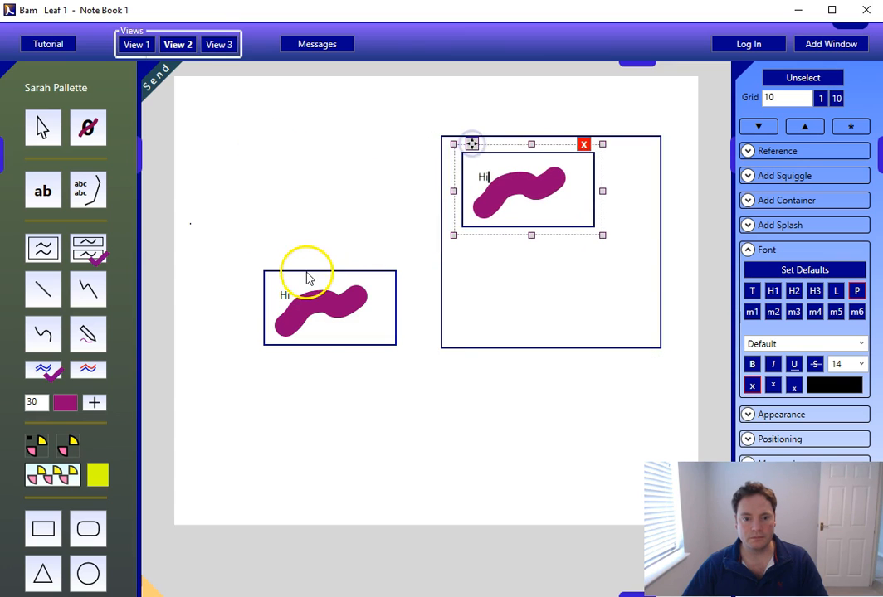
drag(274, 262, 473, 237)
click(520, 277)
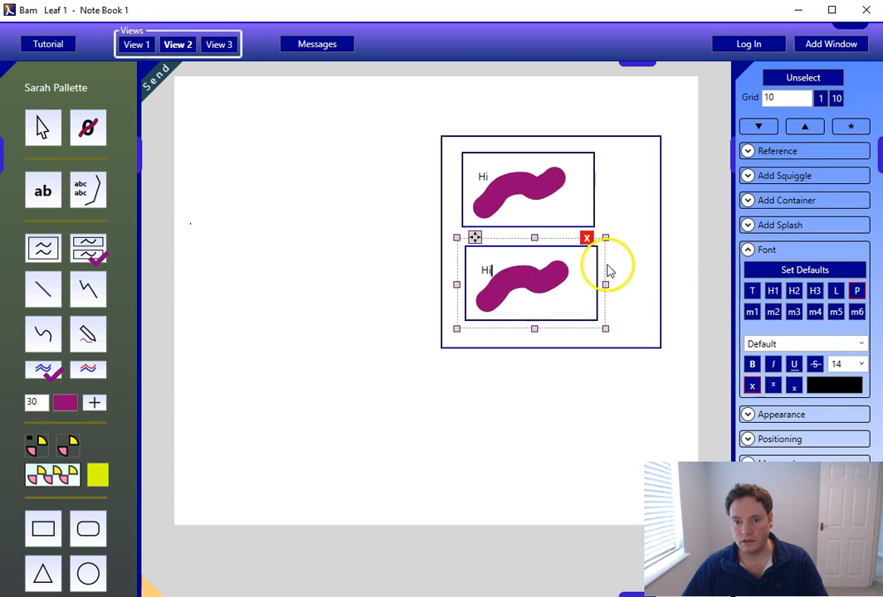
Set the thickness of the squiggle in the lower "Hi" box to 5.
click(553, 274)
click(782, 203)
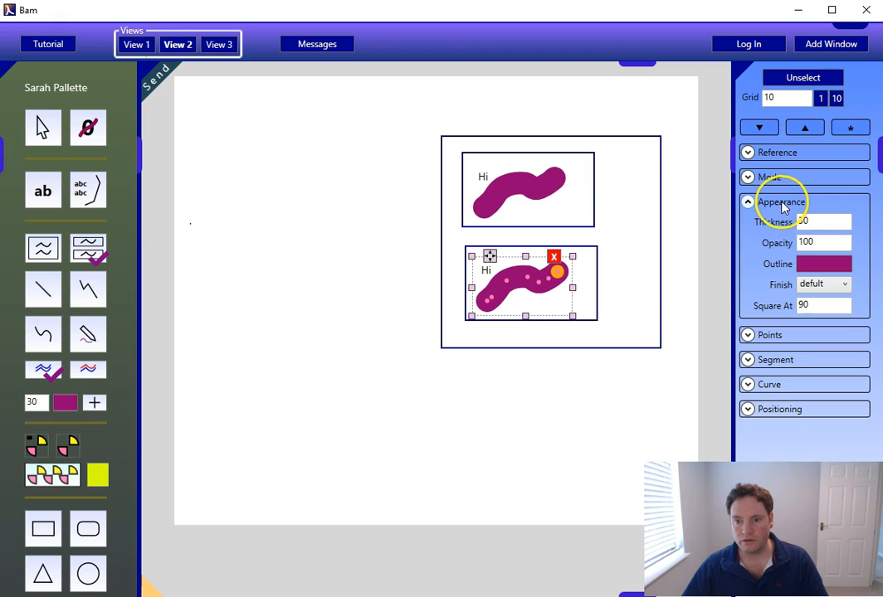
click(780, 222)
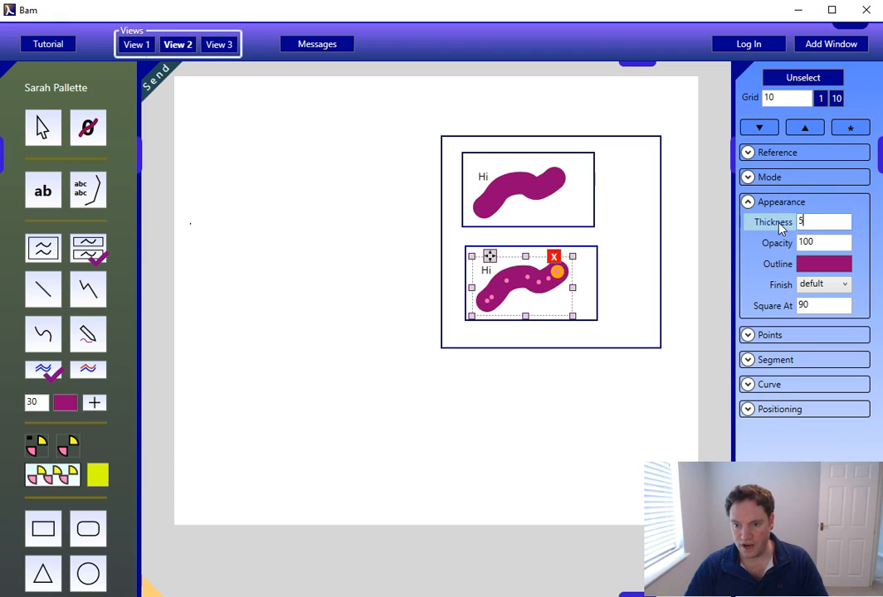
key(Return)
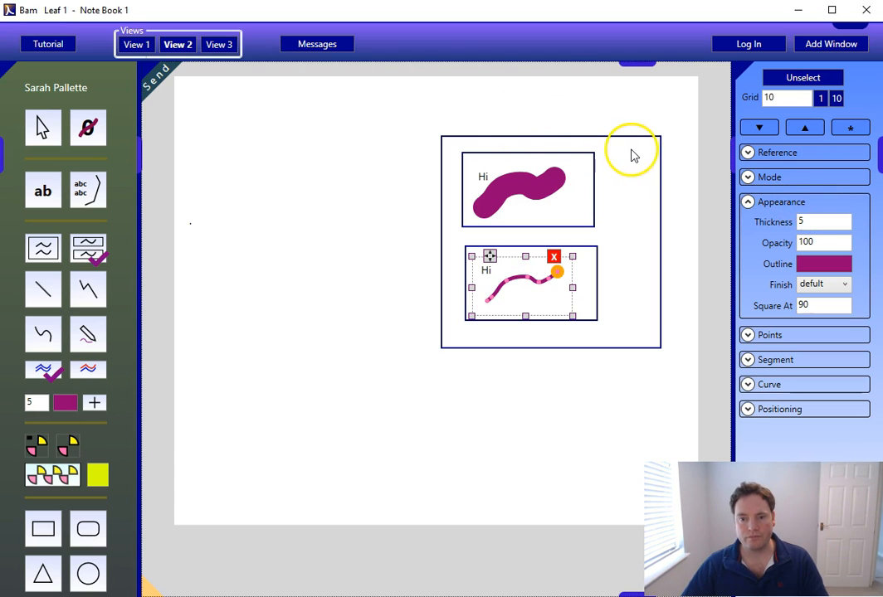
Move the large outer box with its contents to the left part of the page.
click(630, 155)
drag(452, 125, 258, 122)
Set the drawing colour to near-black navy and draw a freehand arc inside the outer box, running beside both "Hi" boxes.
click(65, 403)
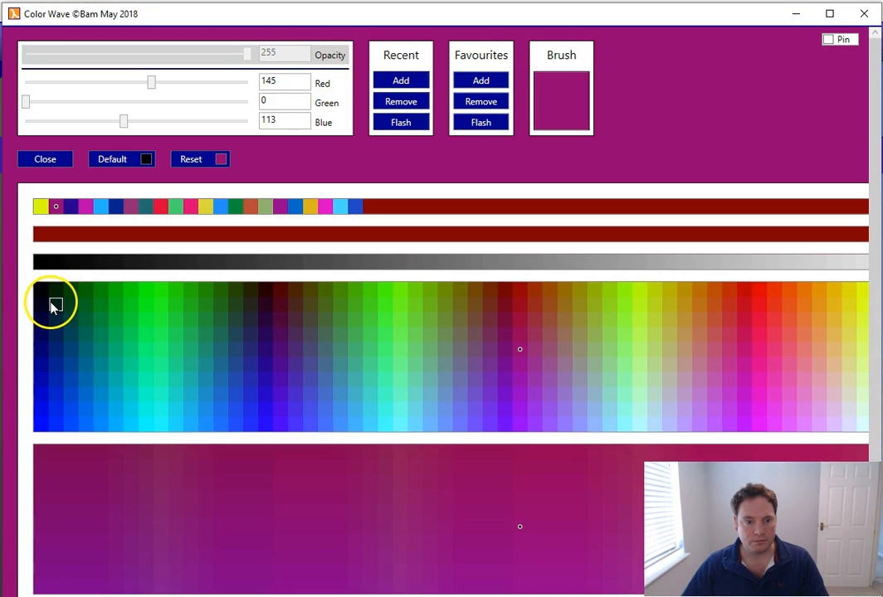
click(40, 307)
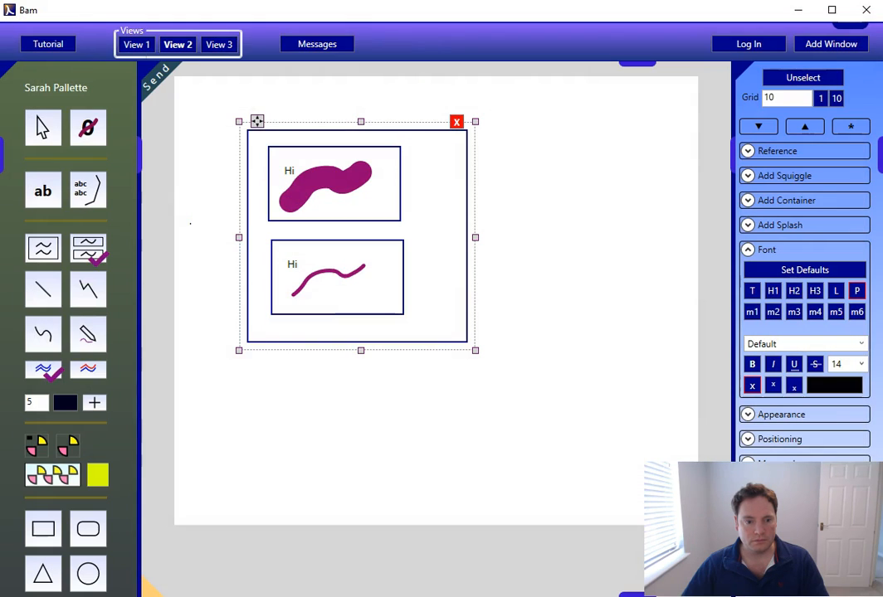
click(88, 333)
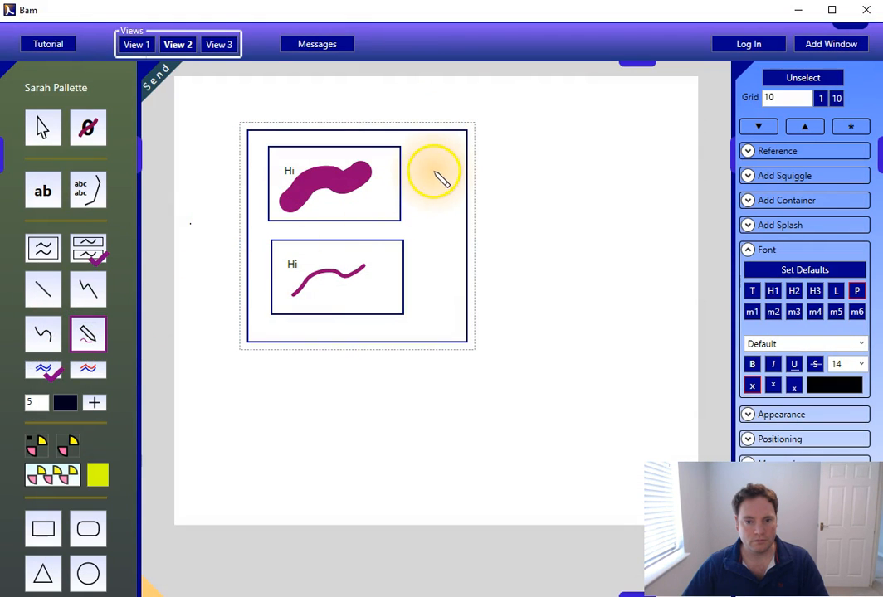
mouse_move(426, 170)
mouse_down()
mouse_move(437, 282)
mouse_move(419, 285)
mouse_up()
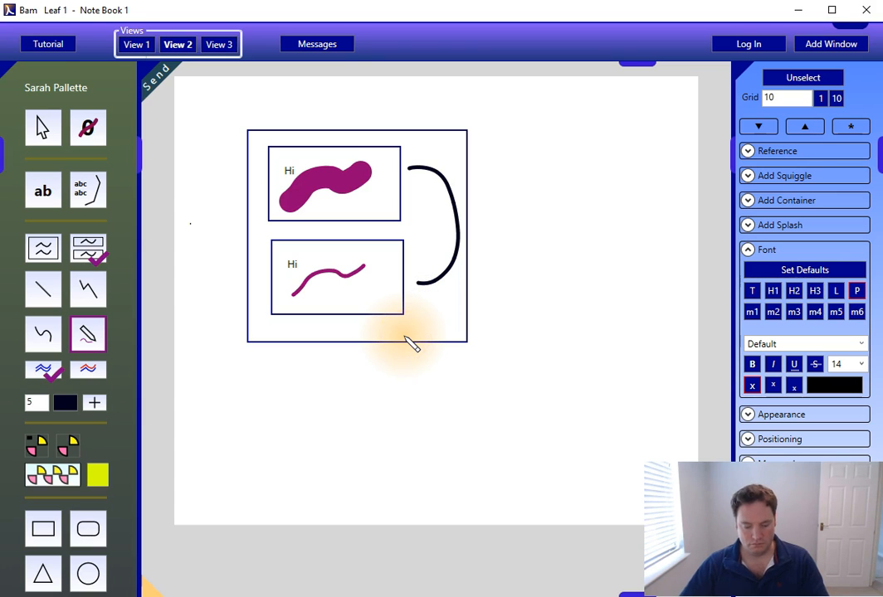
key(Escape)
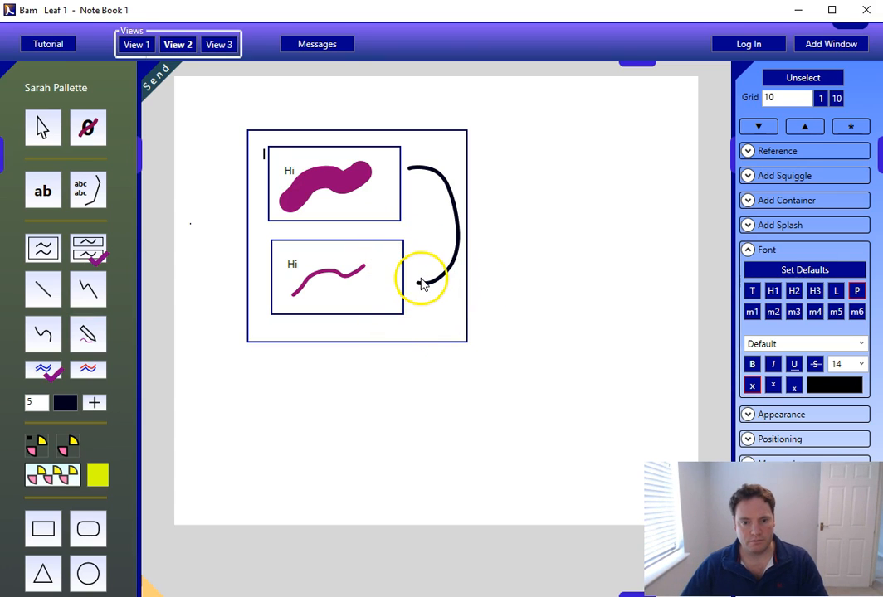
Extend both end points of the dark arc leftward so they reach into the upper and lower "Hi" boxes.
click(421, 284)
drag(419, 285, 392, 290)
drag(409, 171, 398, 176)
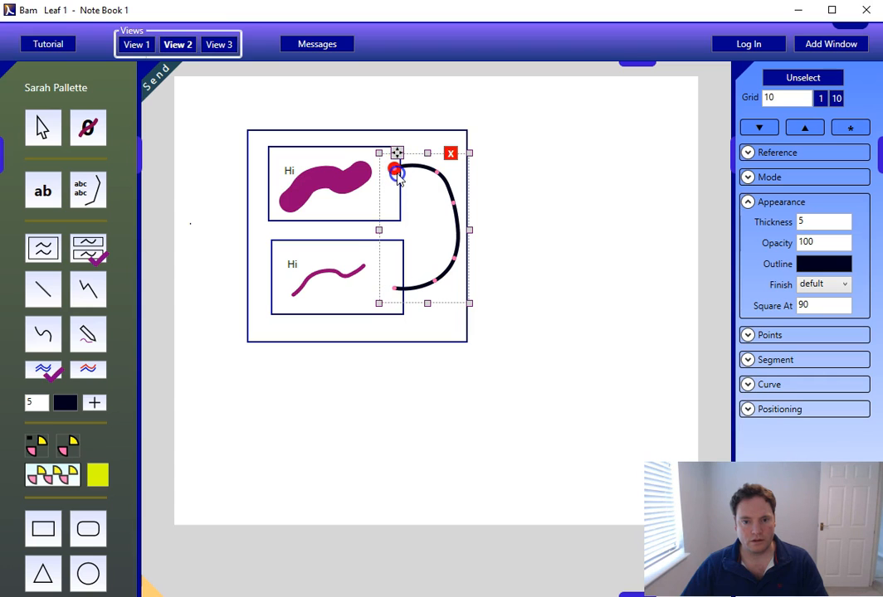
Duplicate the outer box with all its contents and align the two copies side by side across the upper page.
click(432, 137)
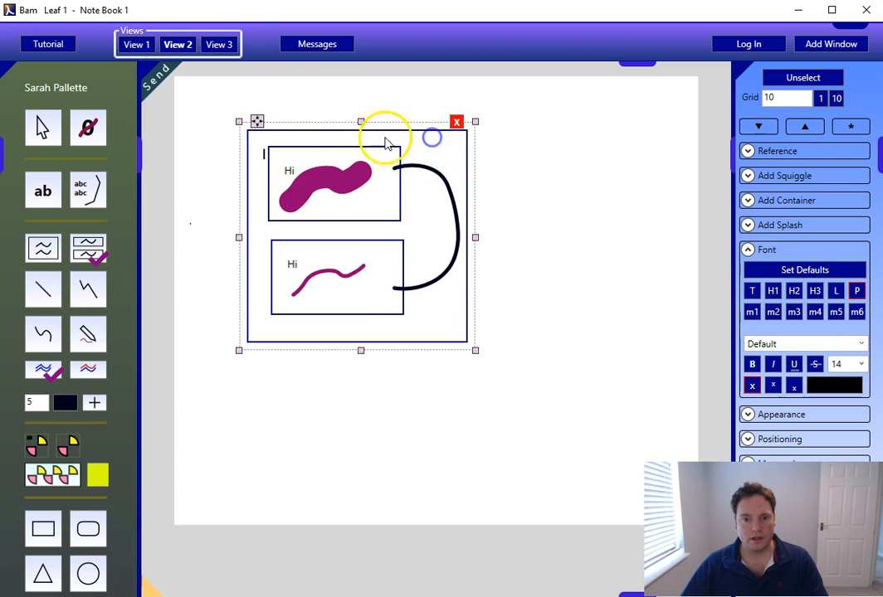
drag(257, 122, 494, 126)
click(286, 137)
drag(259, 122, 220, 112)
click(571, 141)
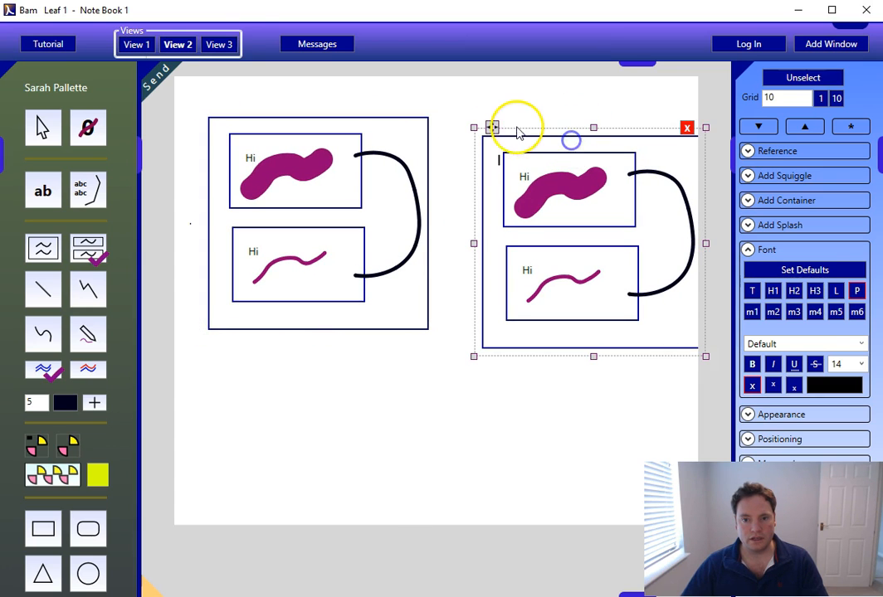
drag(492, 127, 461, 109)
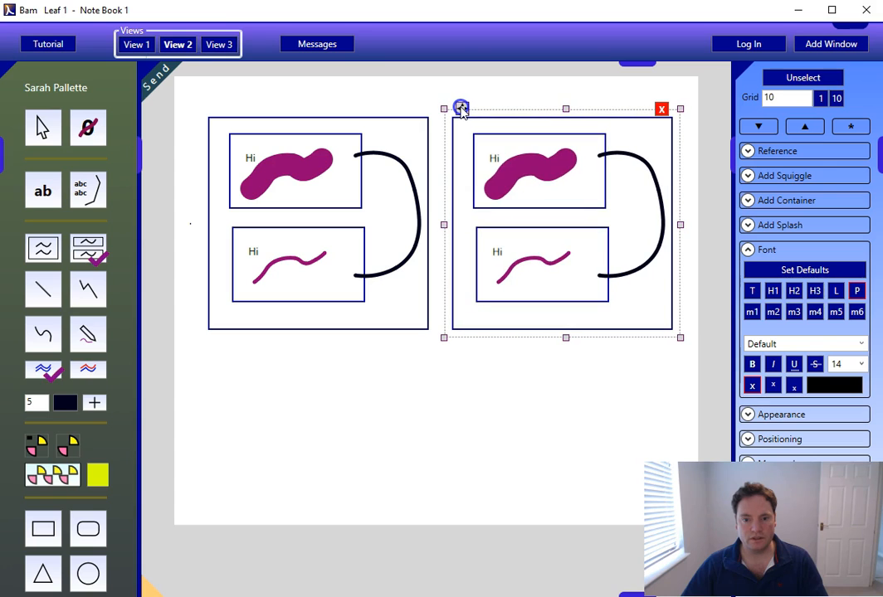
Add a wide empty bordered text box spanning the page below the two outer boxes.
click(89, 188)
click(201, 368)
drag(354, 444, 699, 535)
click(239, 127)
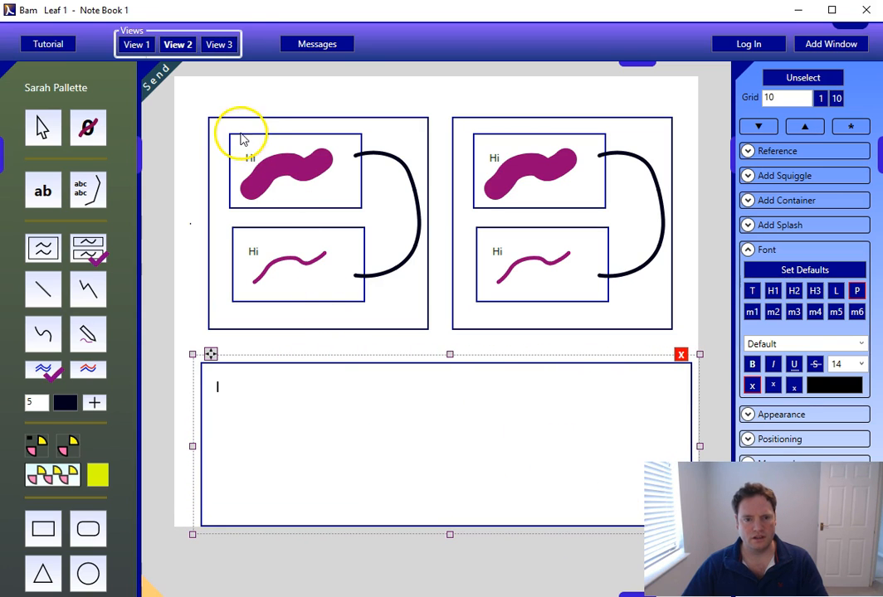
Move the two outer boxes with their contents into the wide empty box, placing them side by side.
drag(219, 116, 228, 370)
click(468, 120)
drag(467, 118, 469, 372)
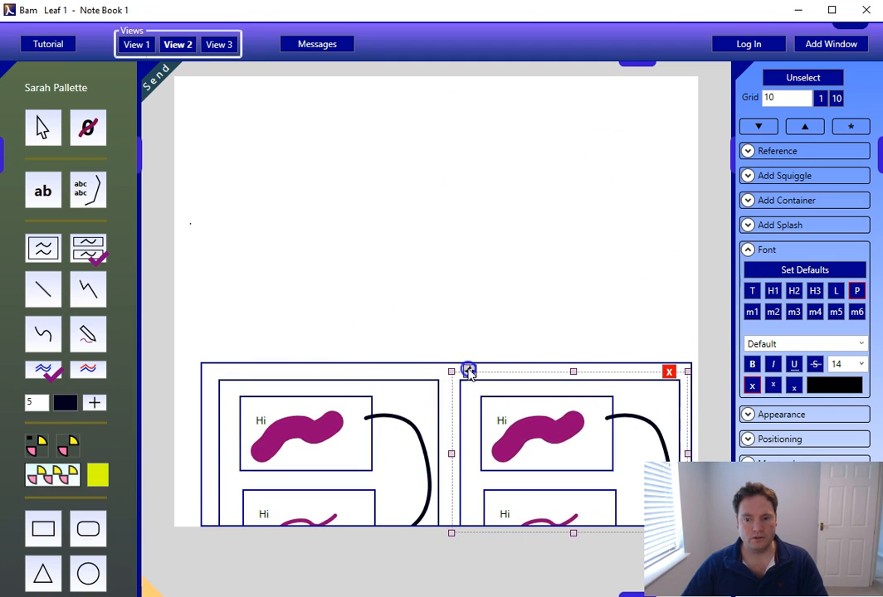
Move the wide box to the upper part of the page and extend its lower edge to enclose both nested boxes.
click(341, 365)
drag(214, 352, 213, 105)
drag(449, 287, 449, 371)
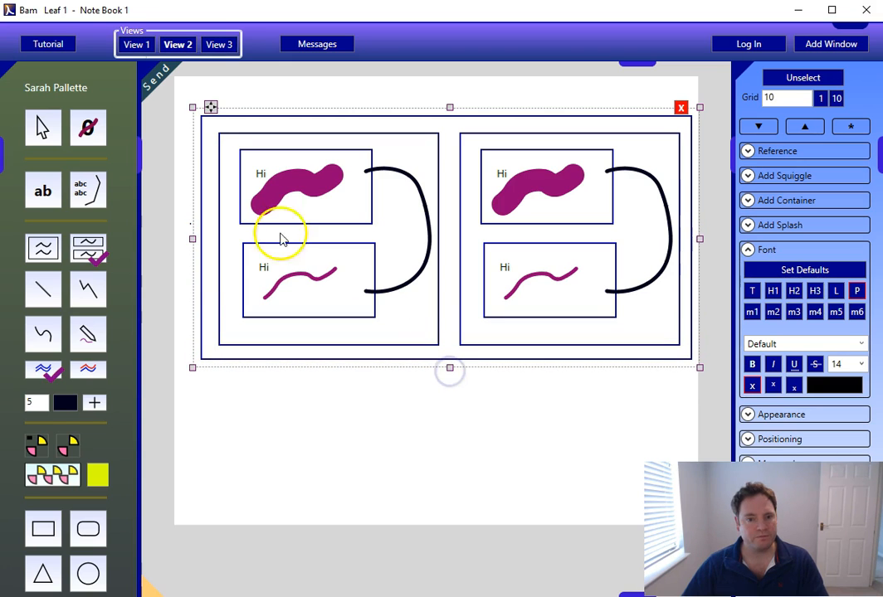
Fill the lower "Hi" box in the first nested box with a yellow-green colour splash.
click(70, 451)
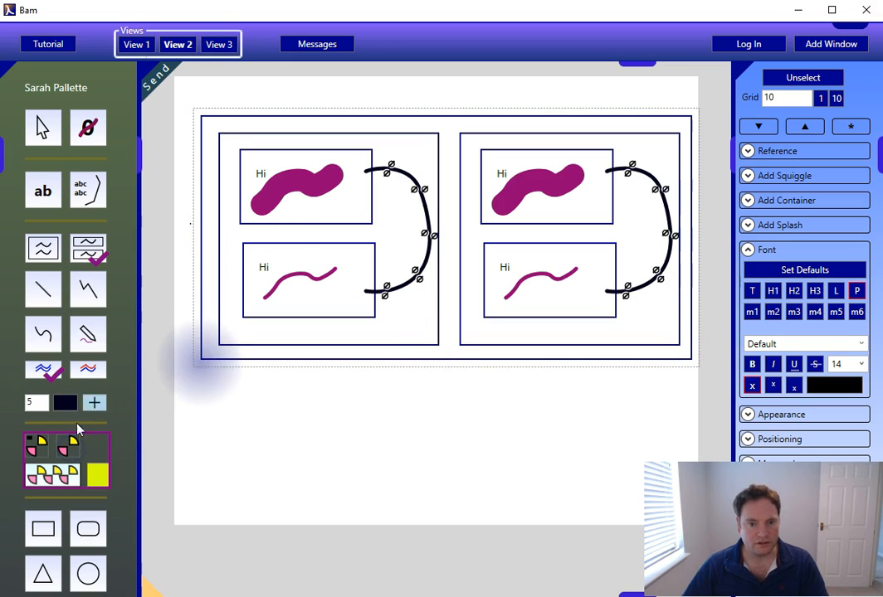
click(330, 294)
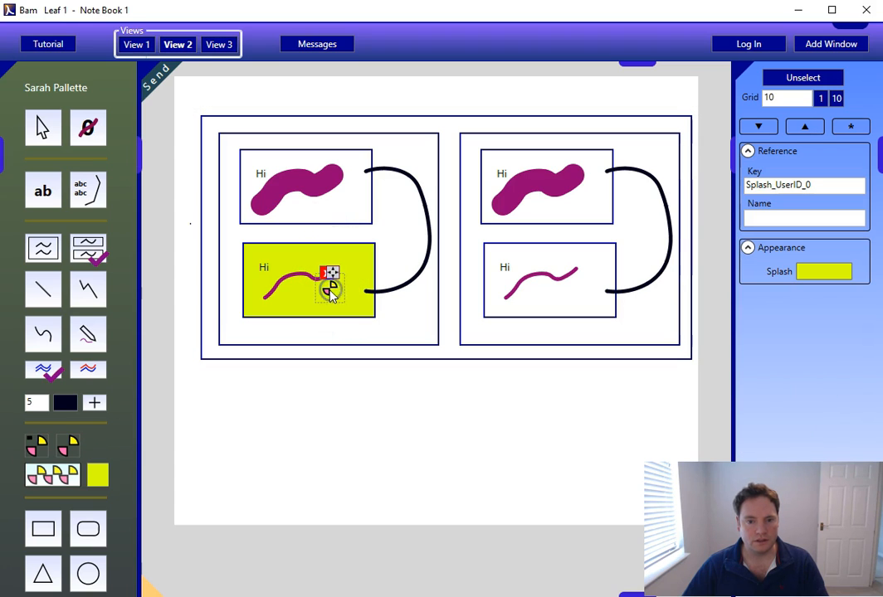
Duplicate the wide box with all its contents below the original, and shift both up to align near the top of the page.
click(214, 117)
drag(212, 110, 203, 370)
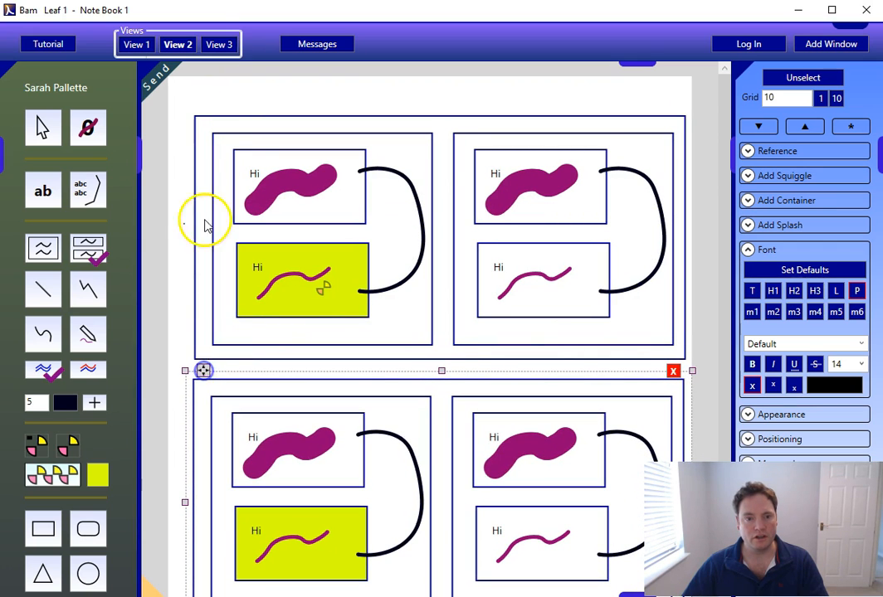
click(223, 120)
drag(205, 108, 201, 91)
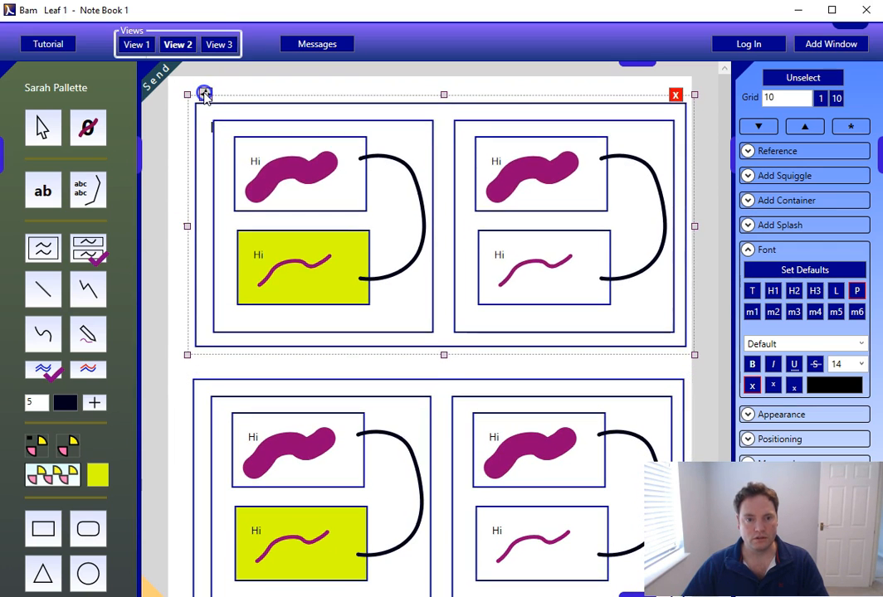
click(241, 386)
drag(201, 373, 202, 357)
Bend the end of the thick purple squiggle downward in the upper "Hi" box of the lower copy's second nested box.
click(567, 415)
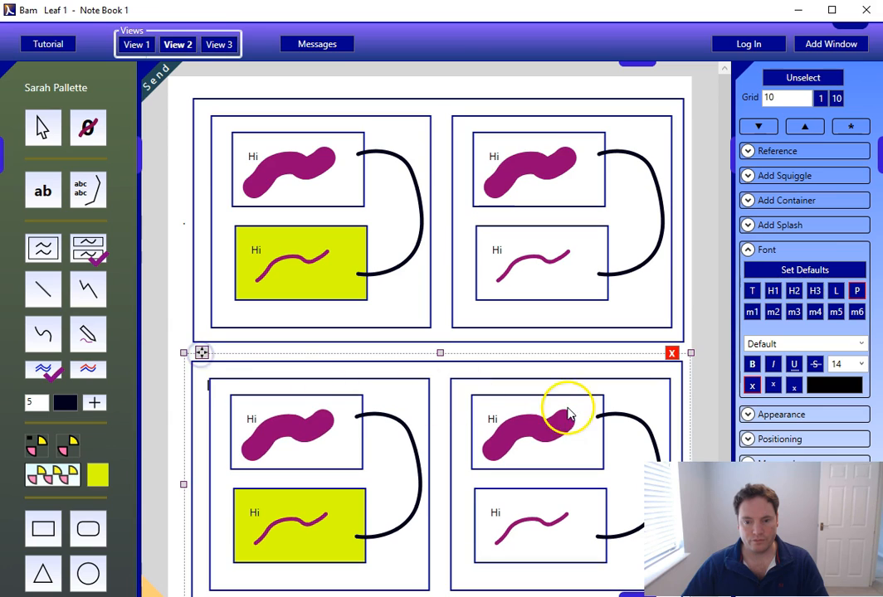
drag(565, 424, 579, 442)
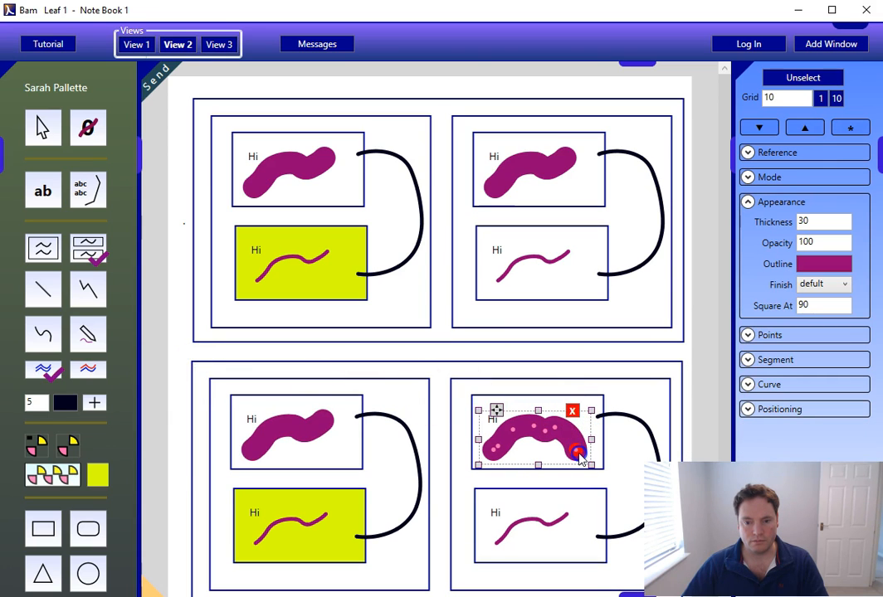